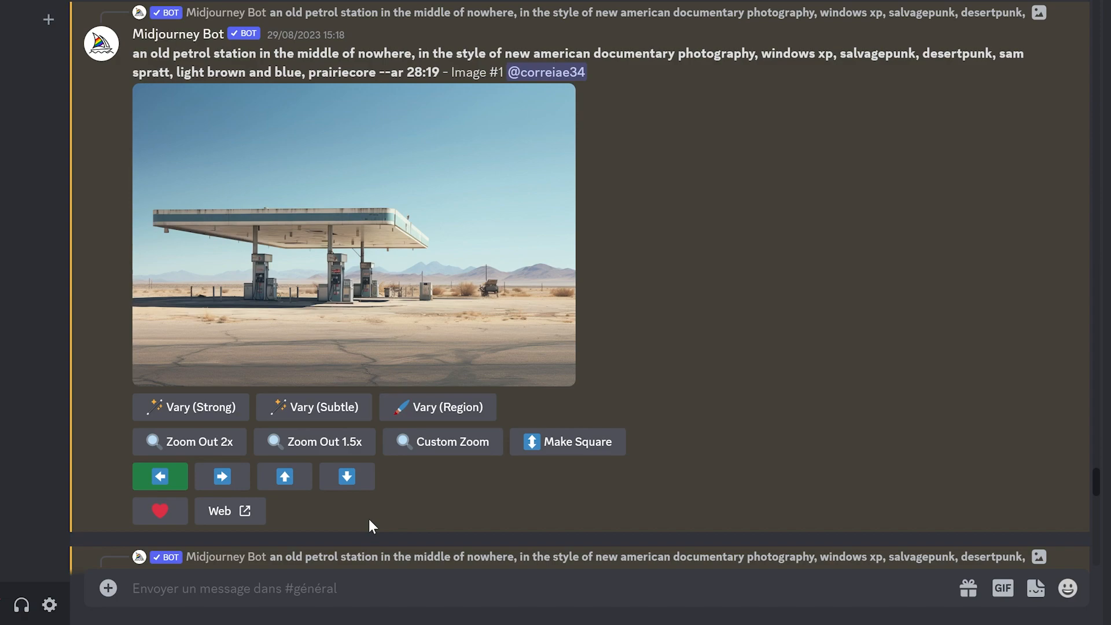
- Run the /tune command with the prompt "a giant mecanic robot in front of a very small man,dynamic pose --ar 3:4"
click(133, 588)
text(/tune)
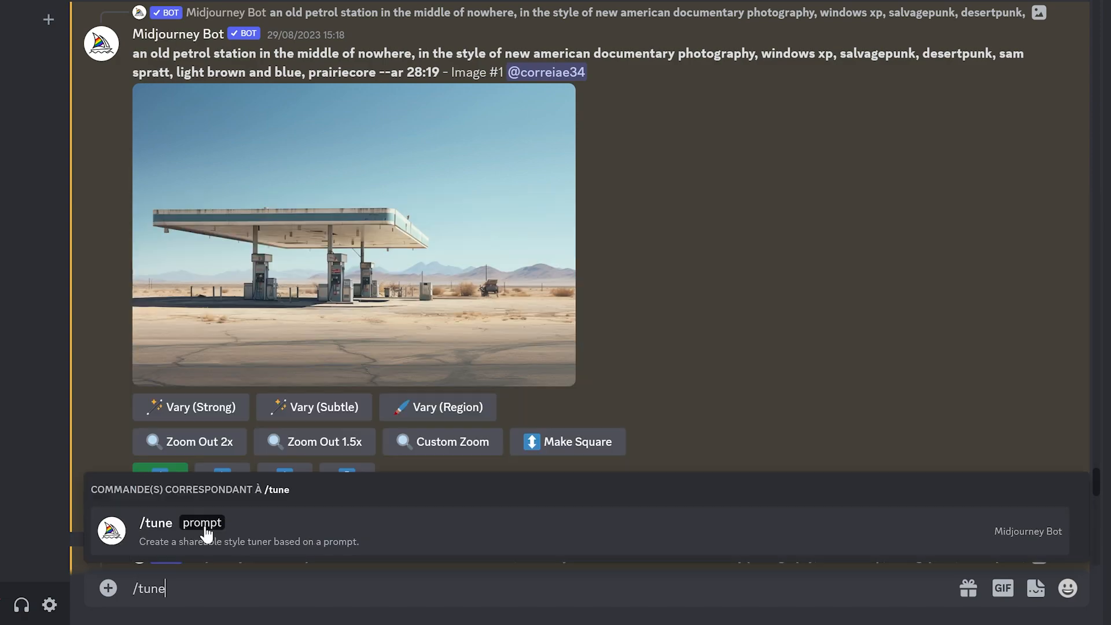
click(199, 529)
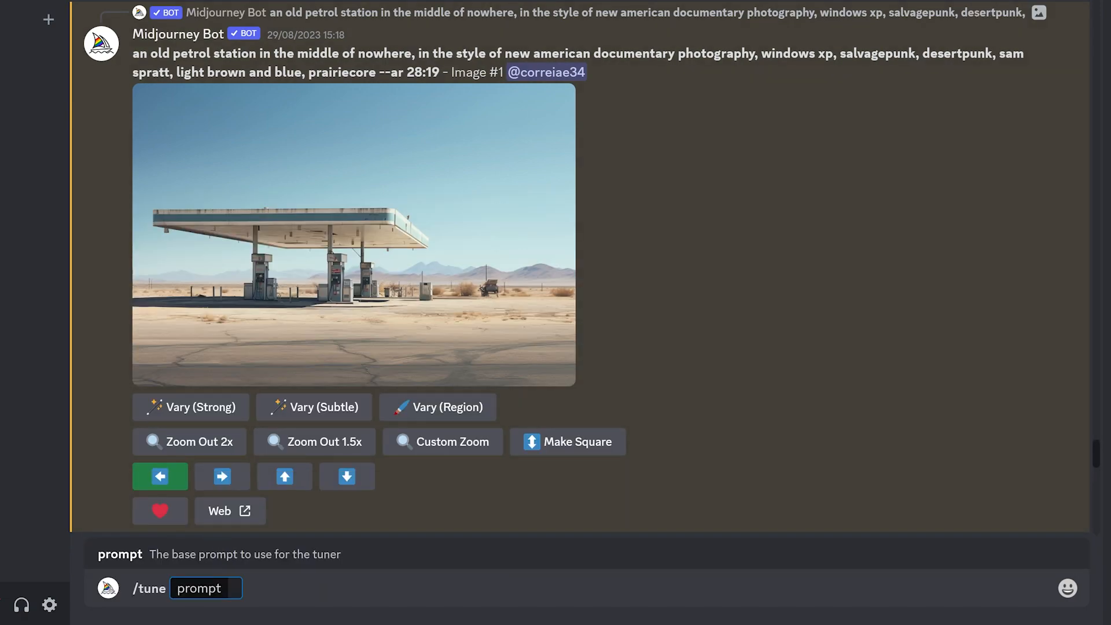
text(a giant mecanic robot in front of a very small man,dynamic pose)
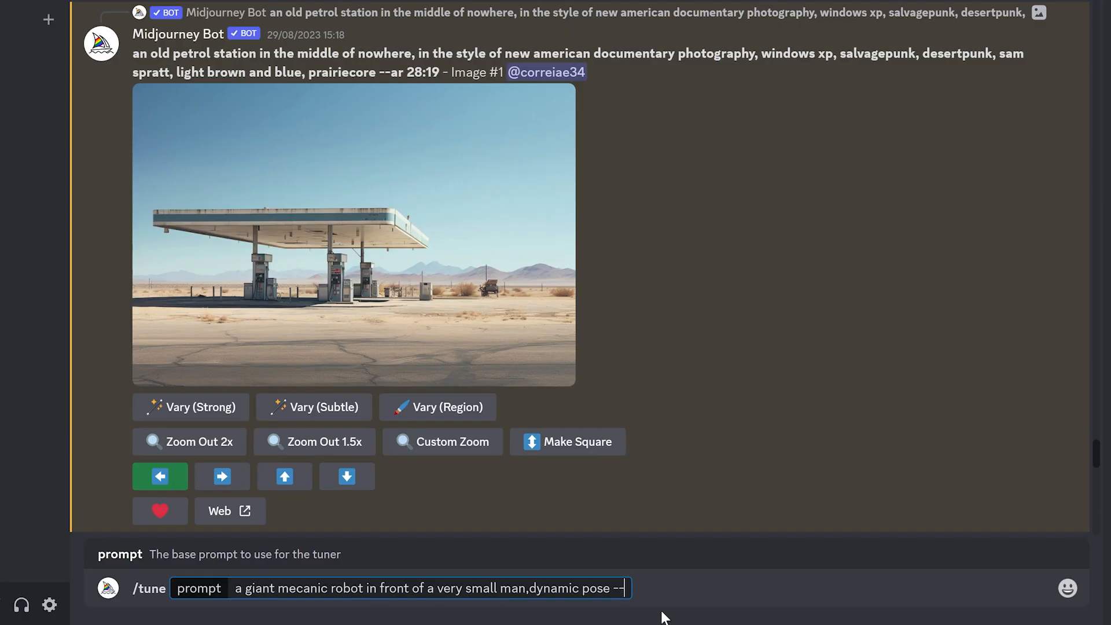
text(ar 3:4)
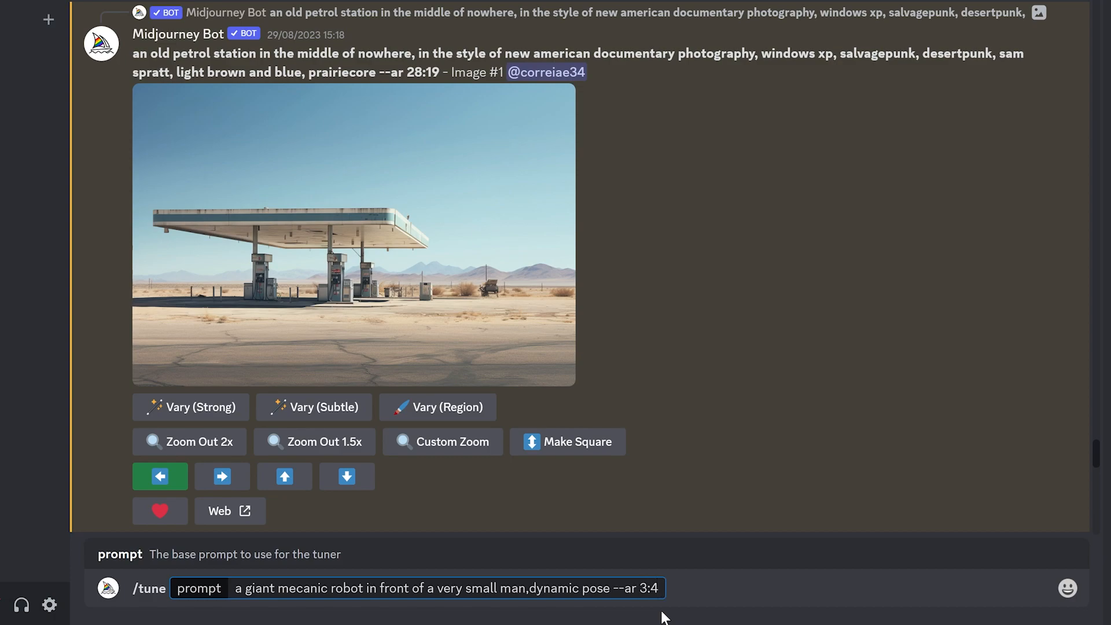
key(Return)
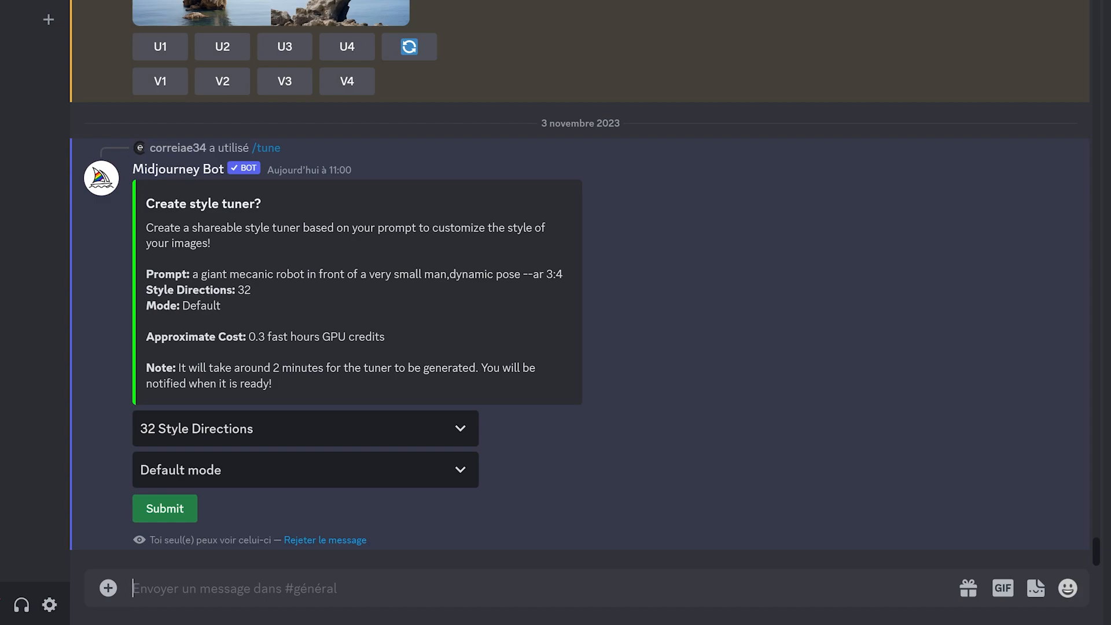
- Set the style tuner to 16 Style Directions and keep it in Default mode
drag(255, 337, 271, 337)
click(257, 337)
click(460, 429)
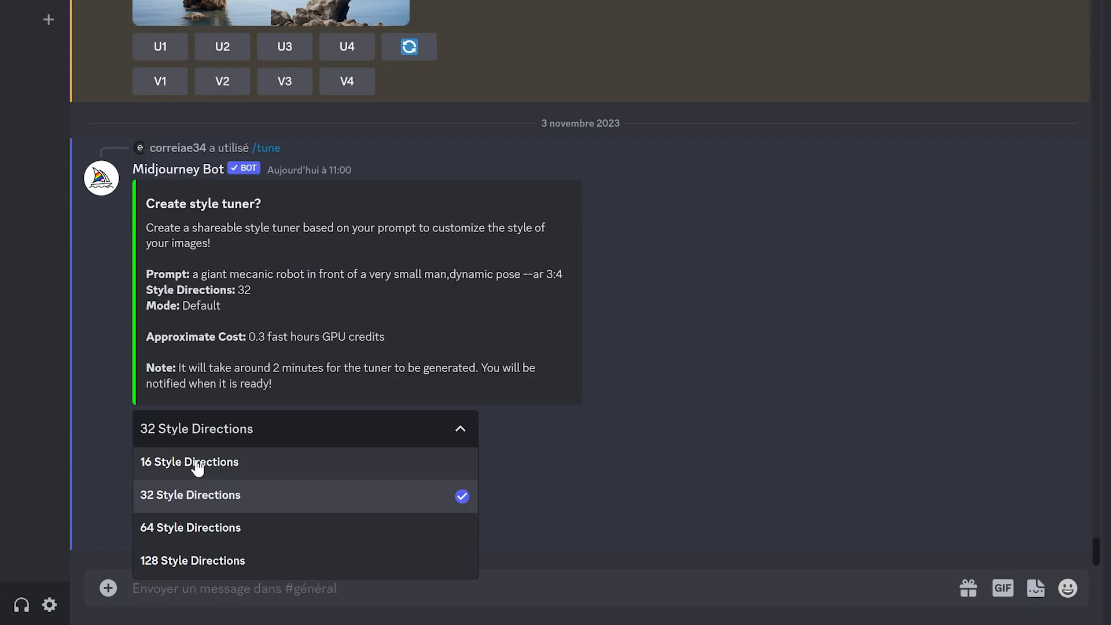
click(197, 466)
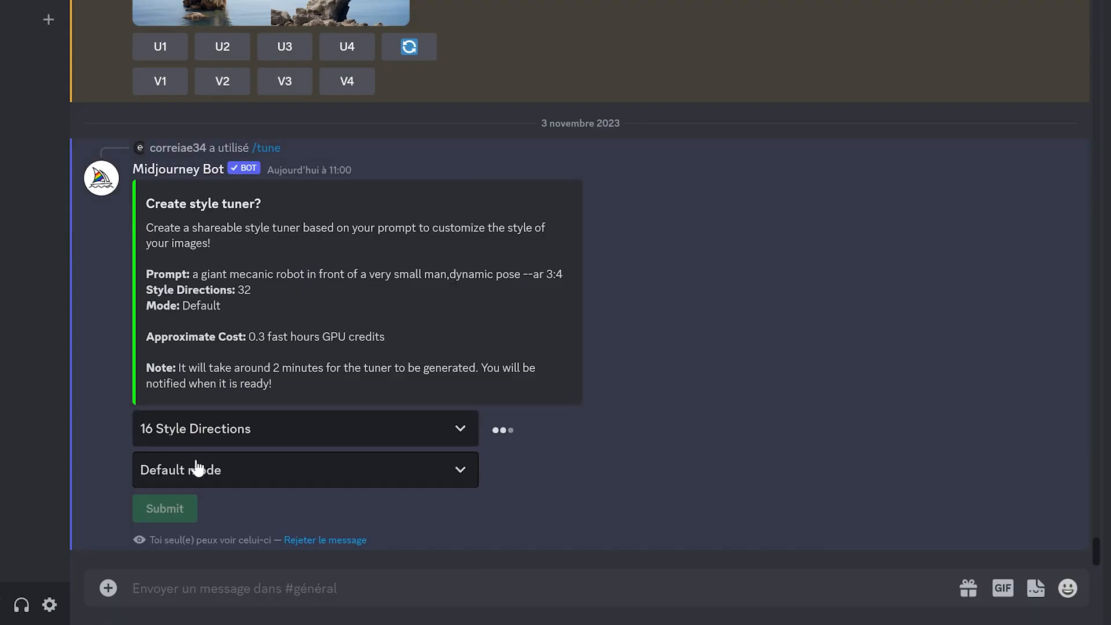
click(273, 481)
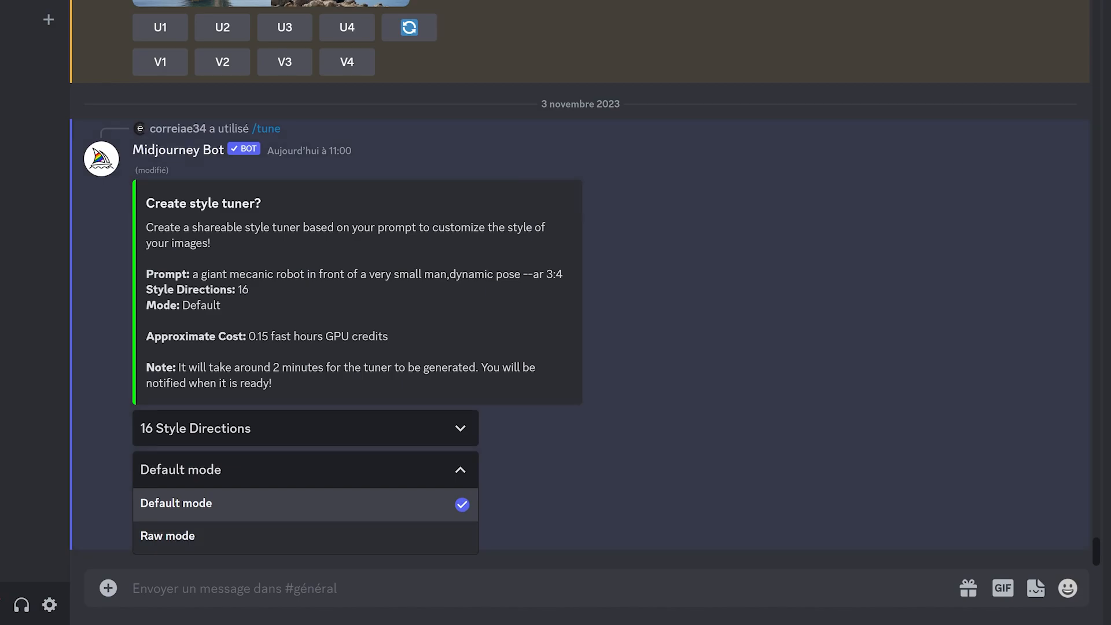
click(206, 473)
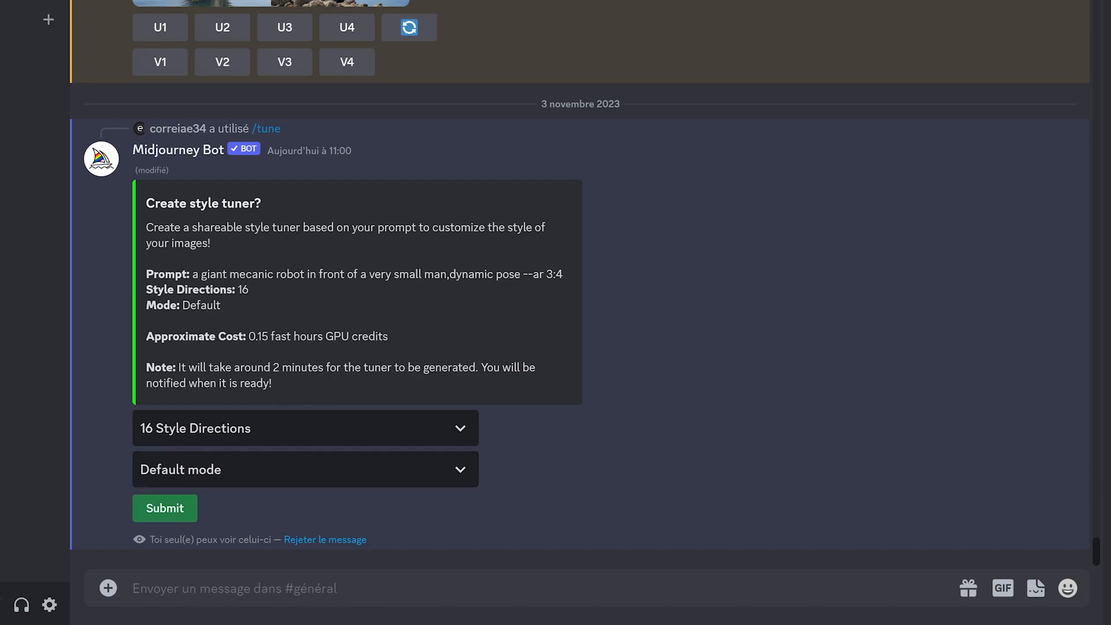
- Submit the style tuner, confirm its GPU credit cost, and open the finished tuner page
click(159, 515)
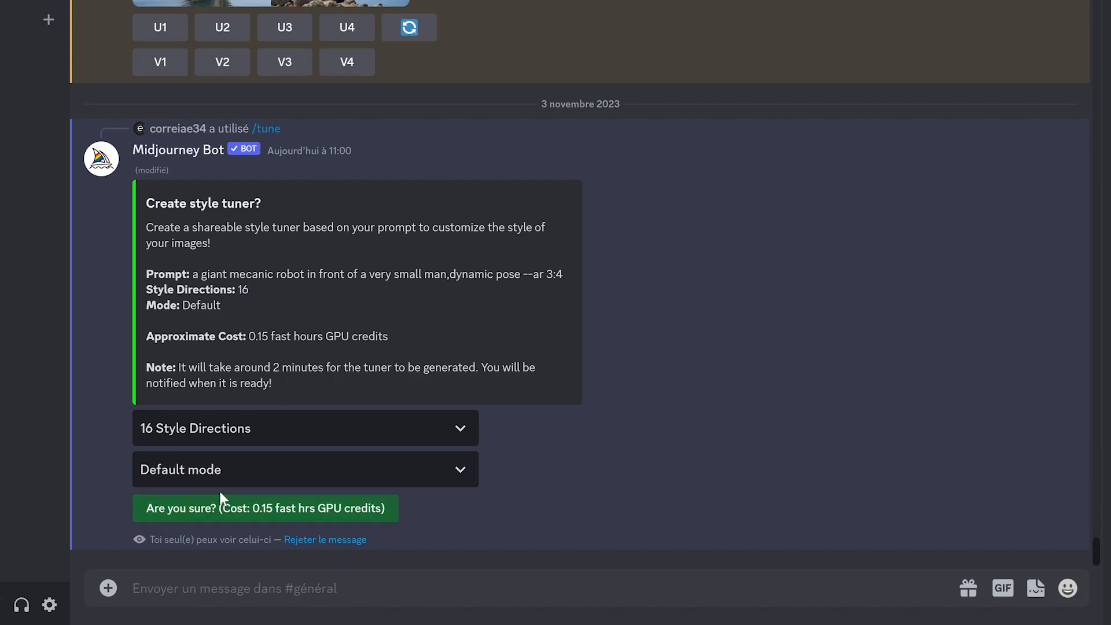
click(258, 518)
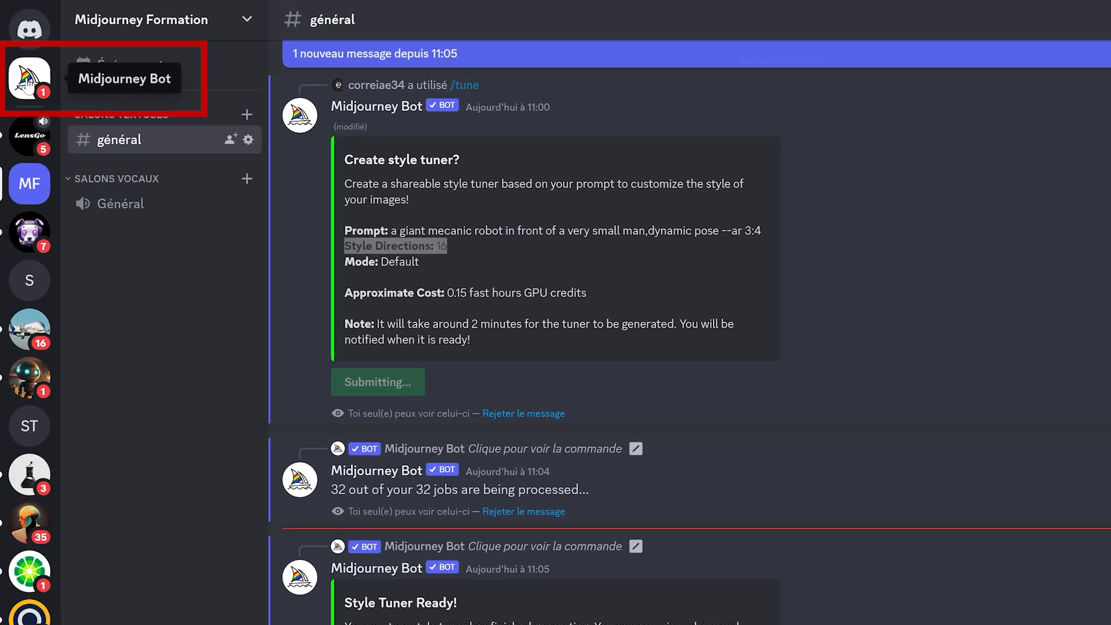
click(357, 490)
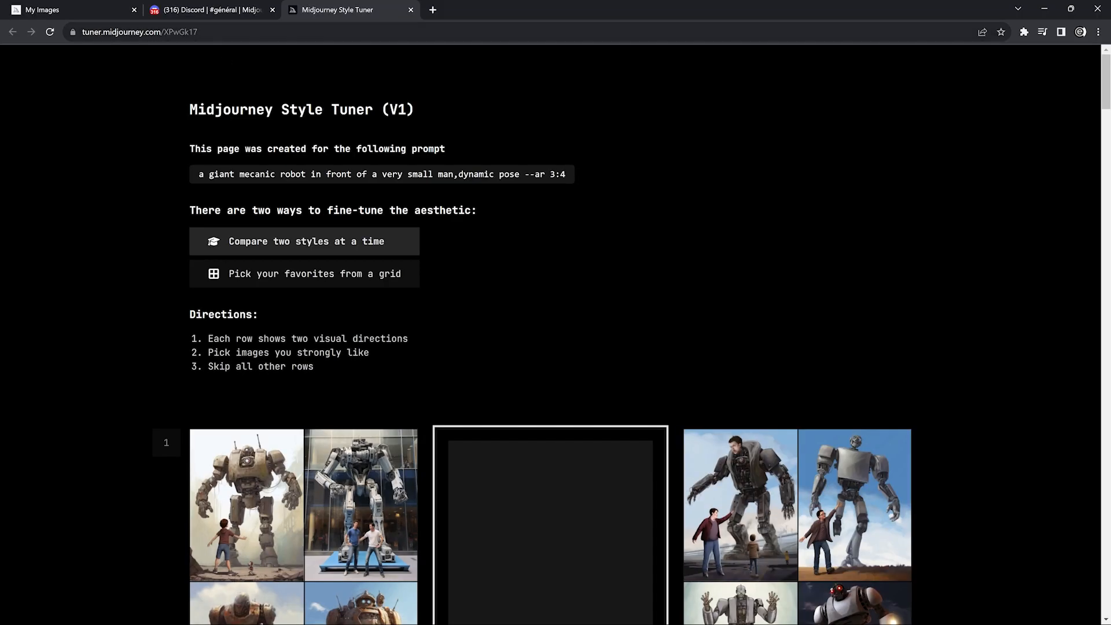
- Examine the tuner page's address, its numbered rows of paired visual directions, and the prompt it was created for
click(198, 32)
triple_click(183, 34)
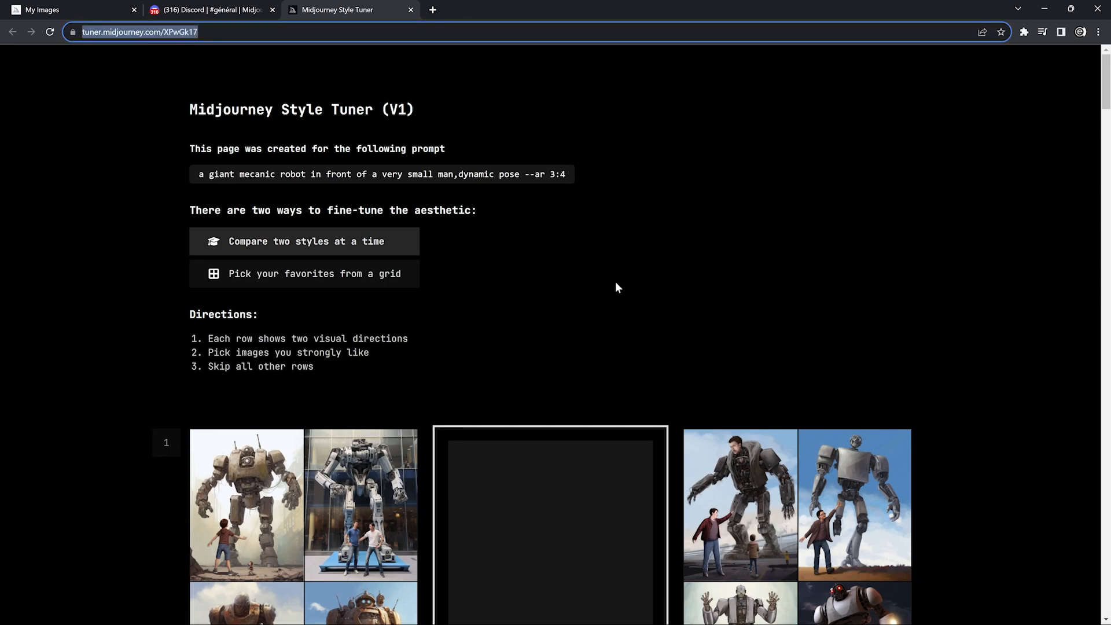
scroll(615, 281, down, 20)
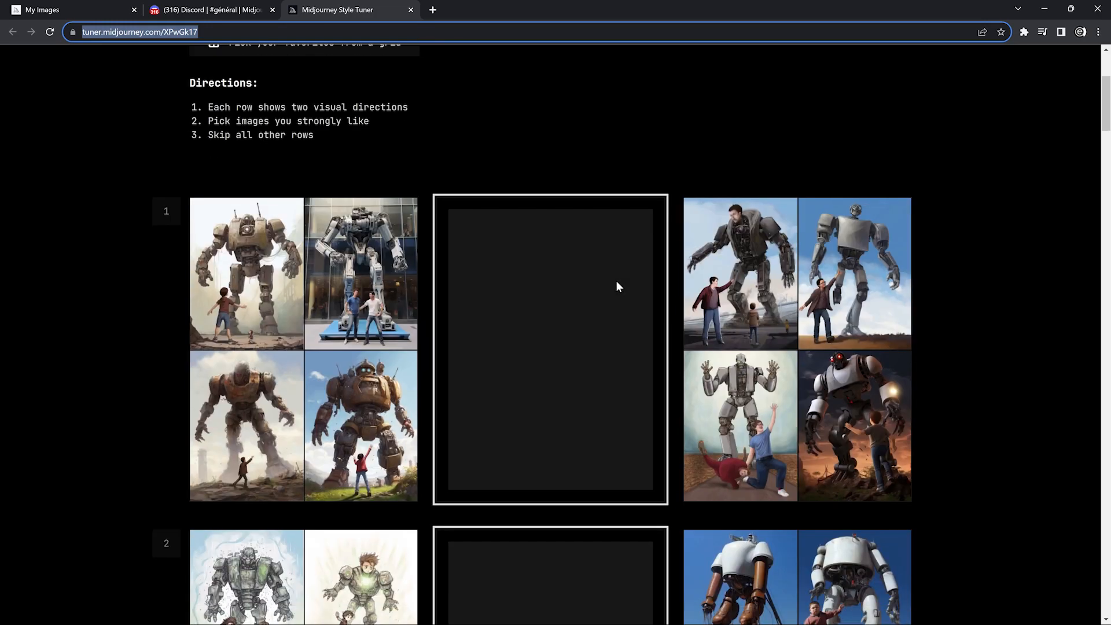
scroll(616, 280, down, 20)
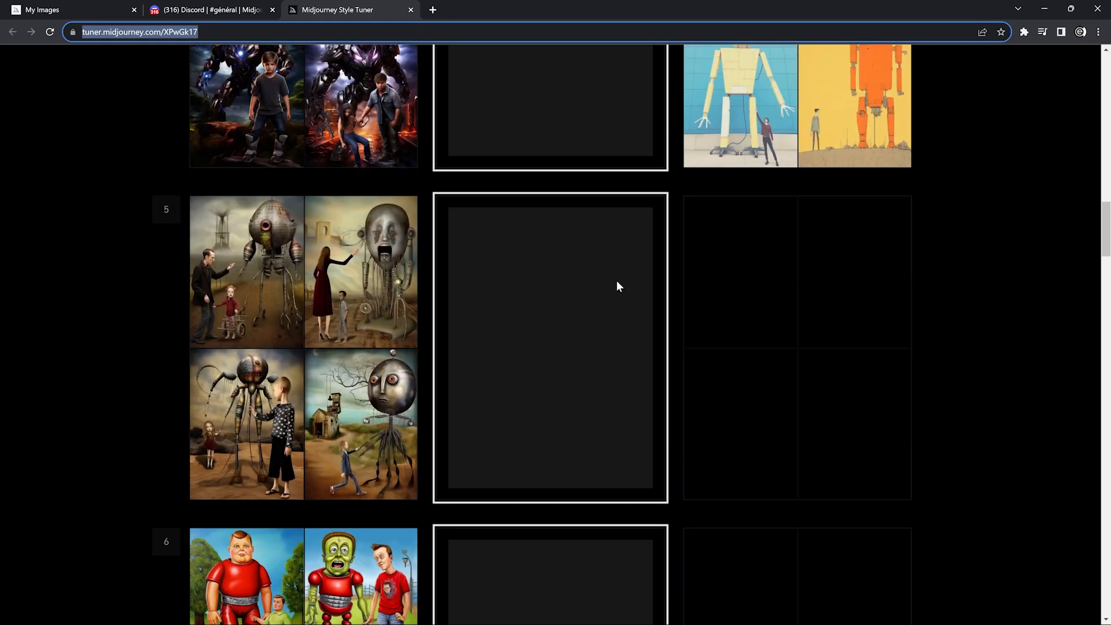
scroll(617, 279, down, 13)
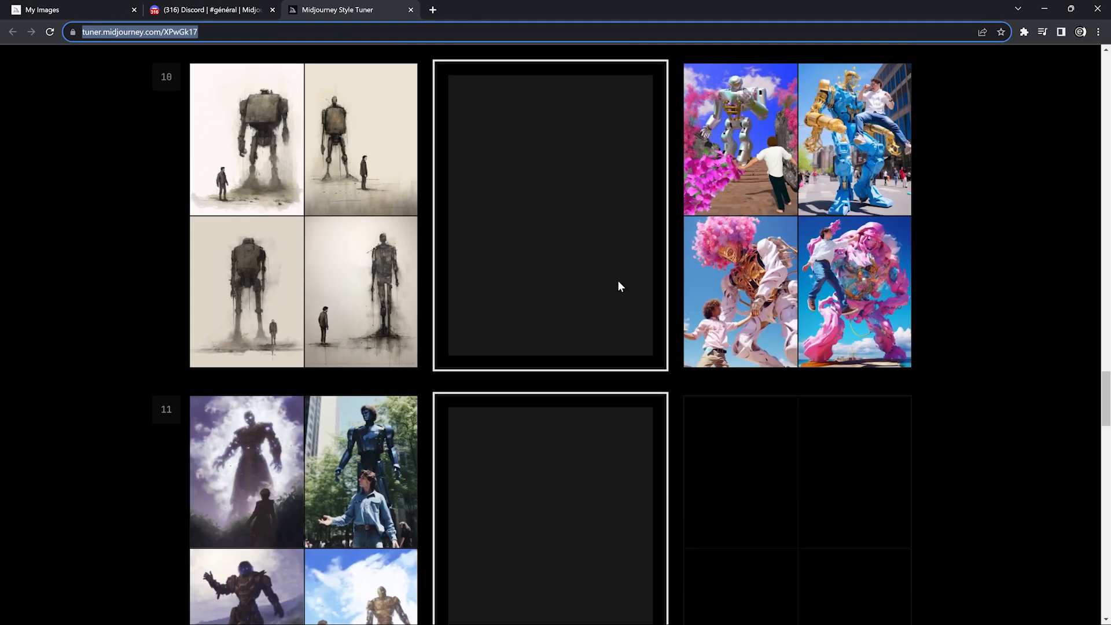
scroll(616, 280, up, 6)
key(Home)
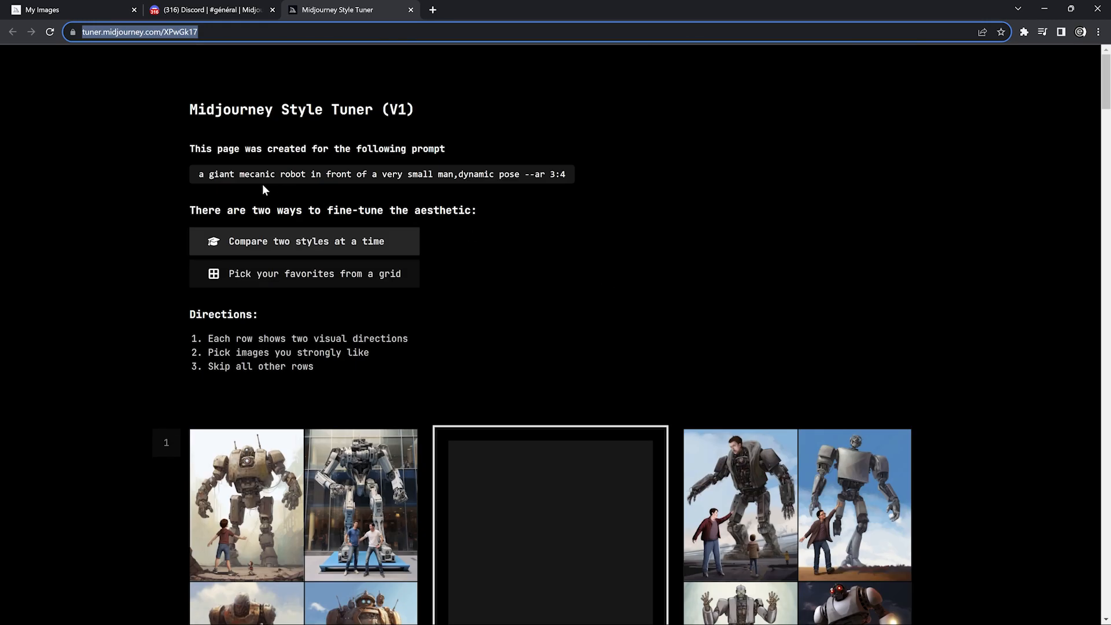
drag(197, 173, 568, 176)
click(560, 202)
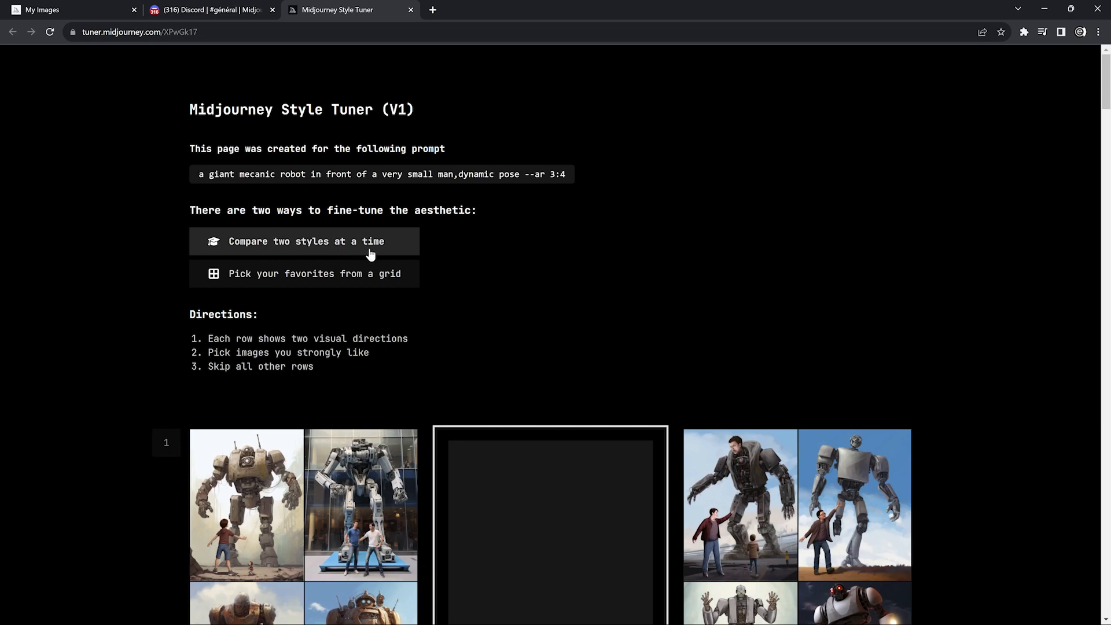
- Preview the style directions in the big grid view, and return to comparing two styles at a time
scroll(456, 374, down, 3)
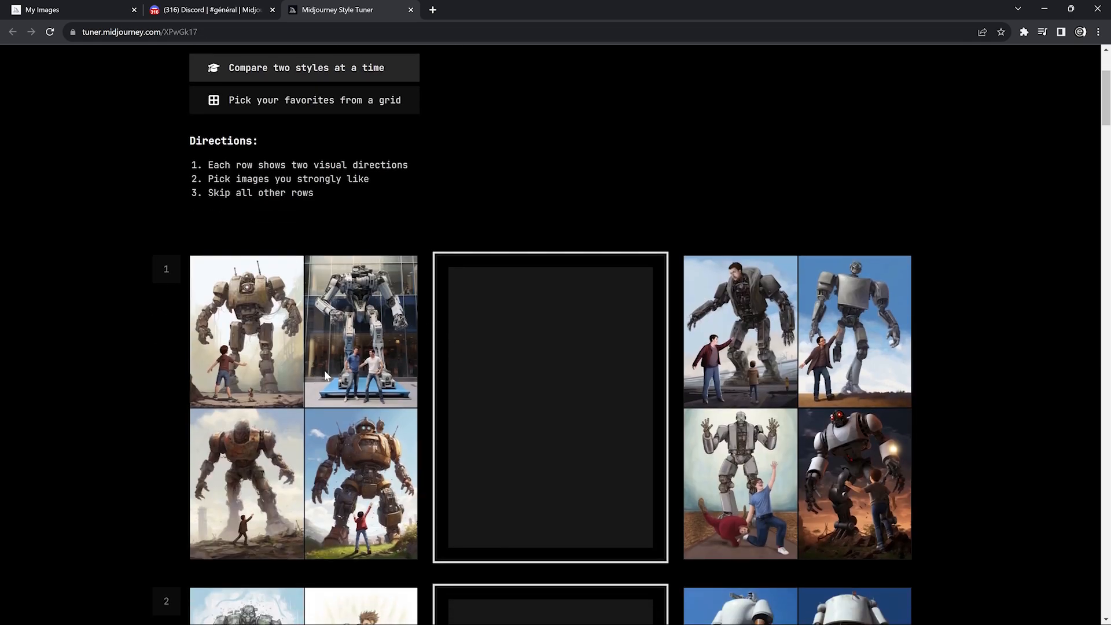
scroll(735, 365, up, 3)
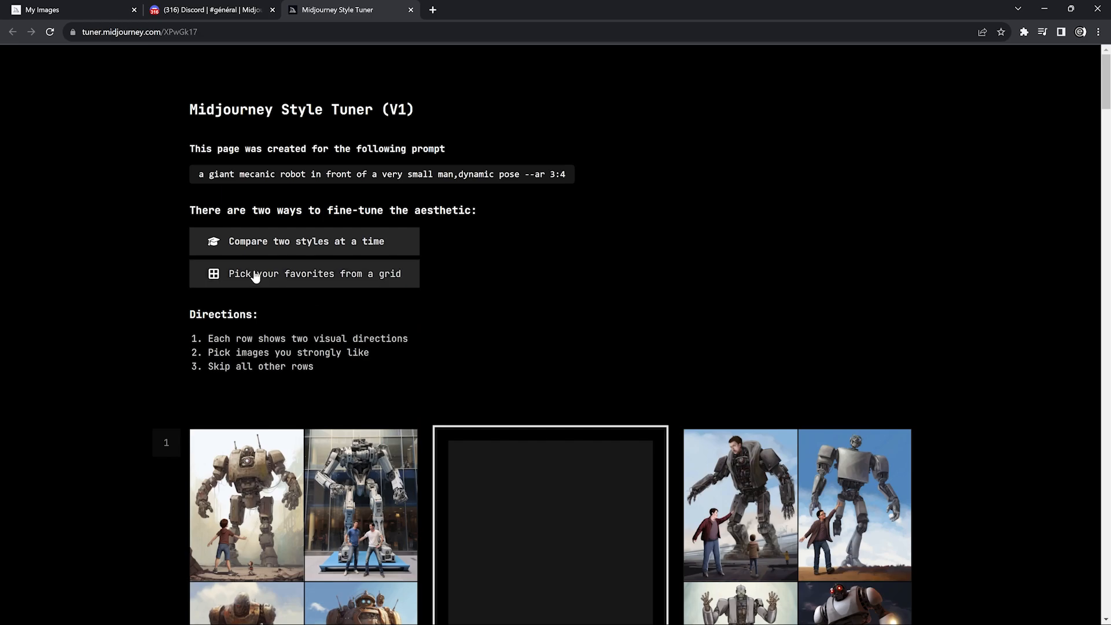
click(255, 276)
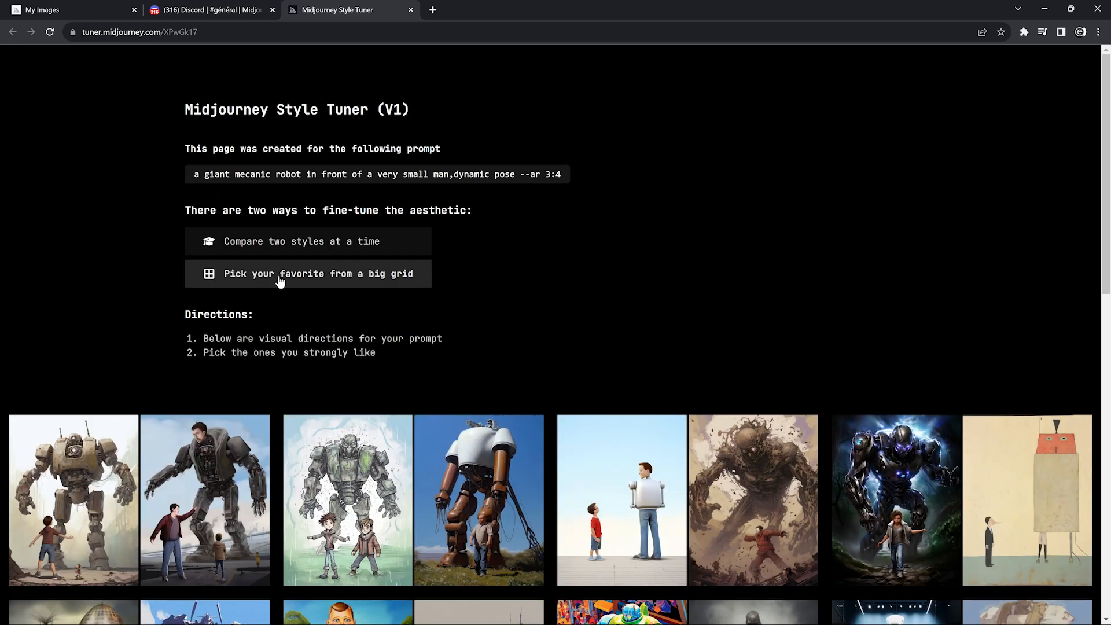
scroll(503, 321, down, 4)
scroll(509, 324, up, 4)
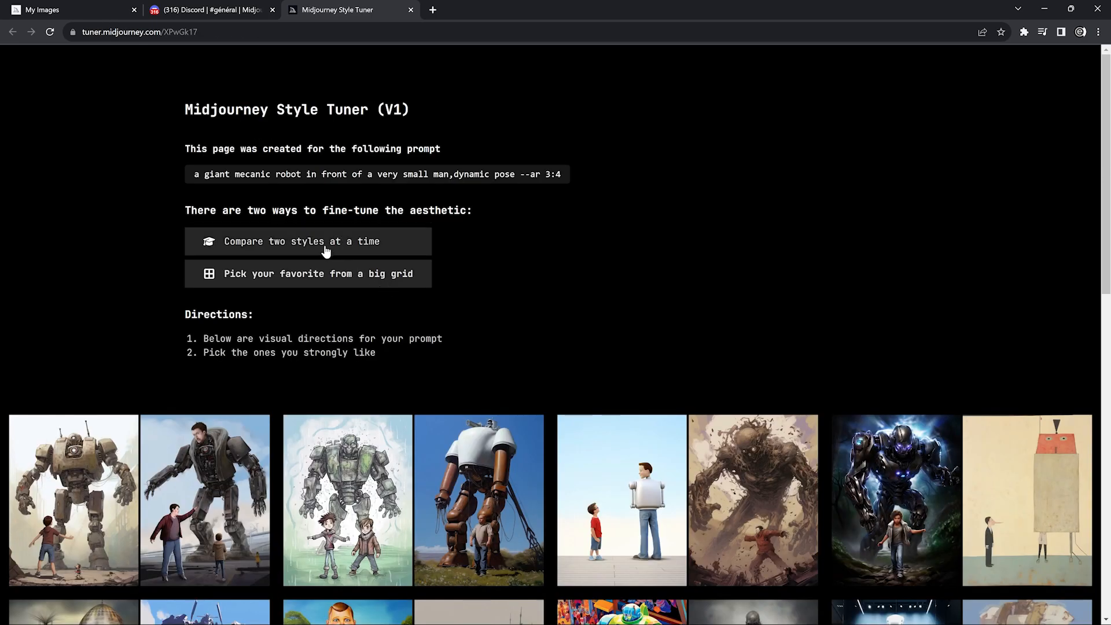
click(323, 252)
scroll(280, 191, down, 1)
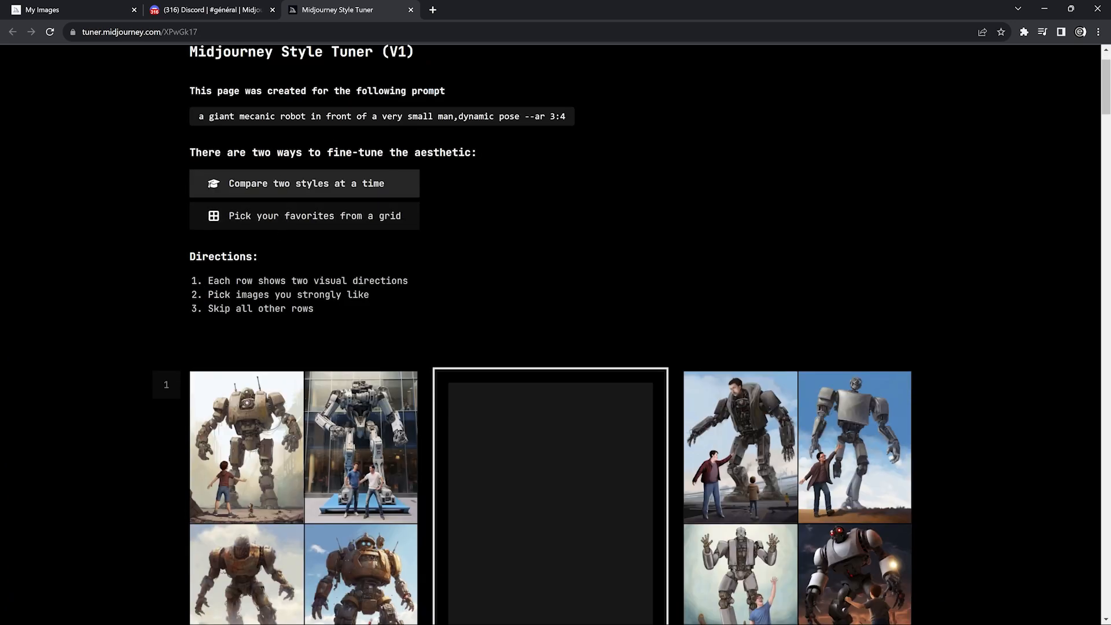
- Review the directions, try the first style set in row 1, and choose its second set instead
drag(207, 280, 435, 282)
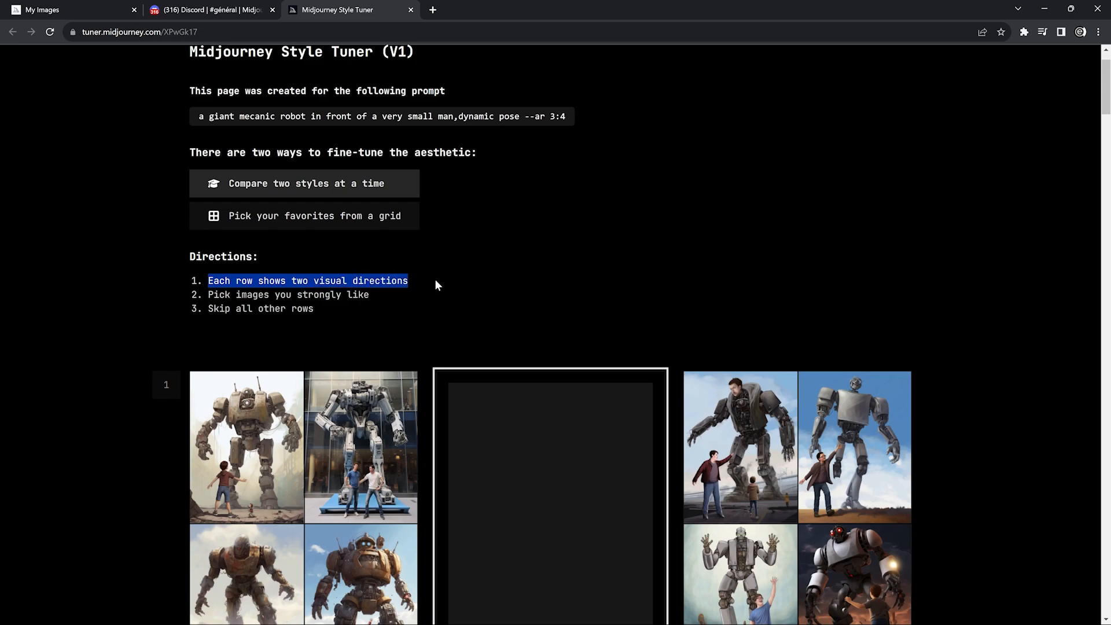
click(436, 280)
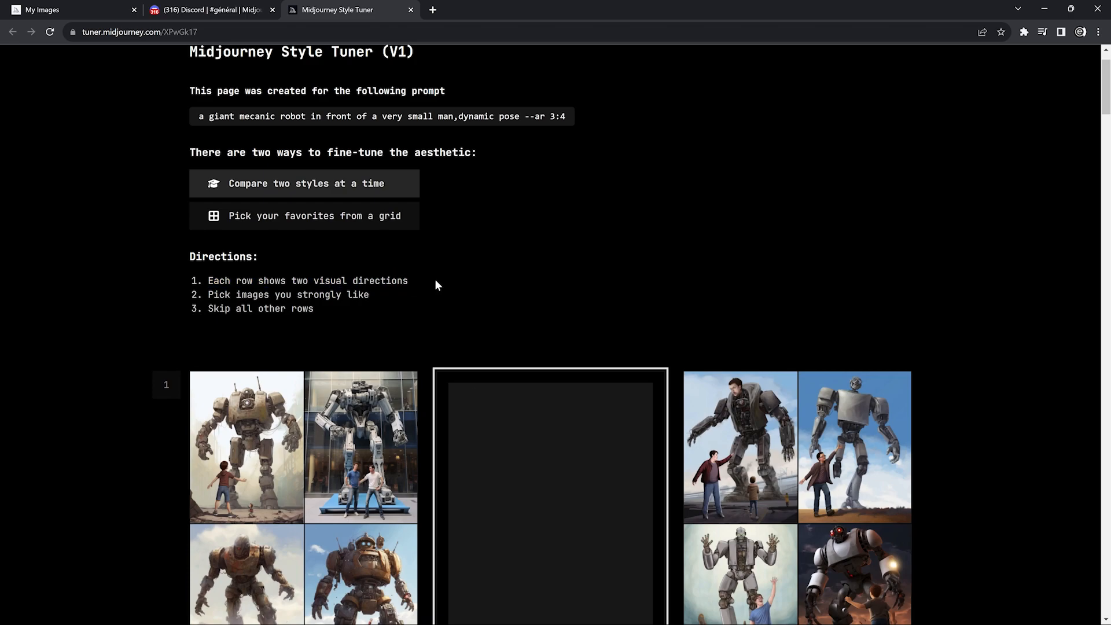
scroll(435, 278, down, 2)
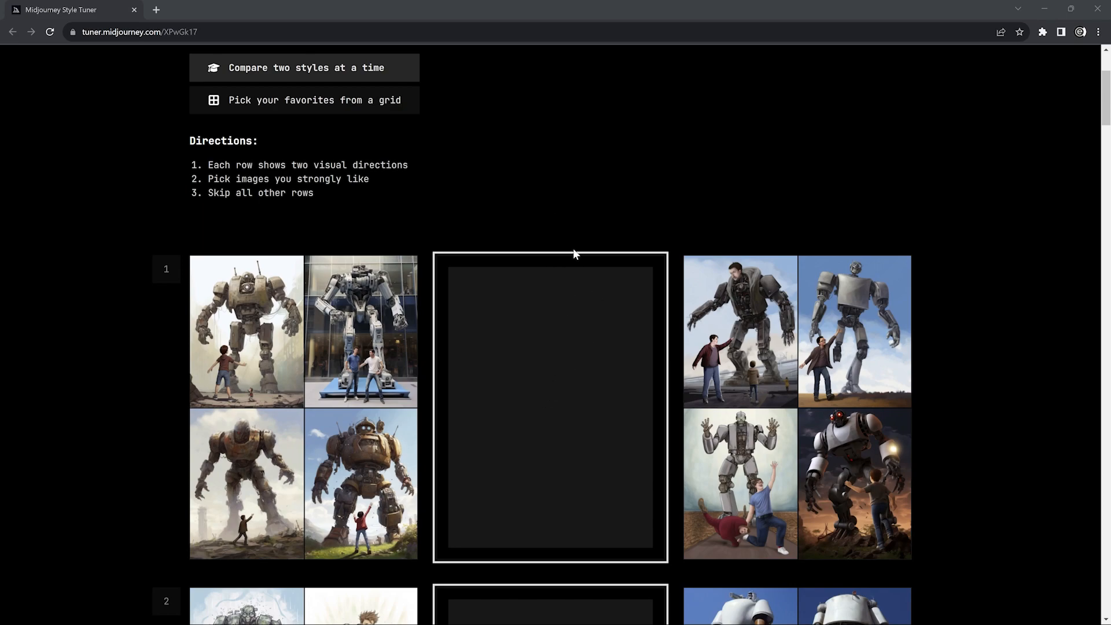
scroll(582, 252, down, 2)
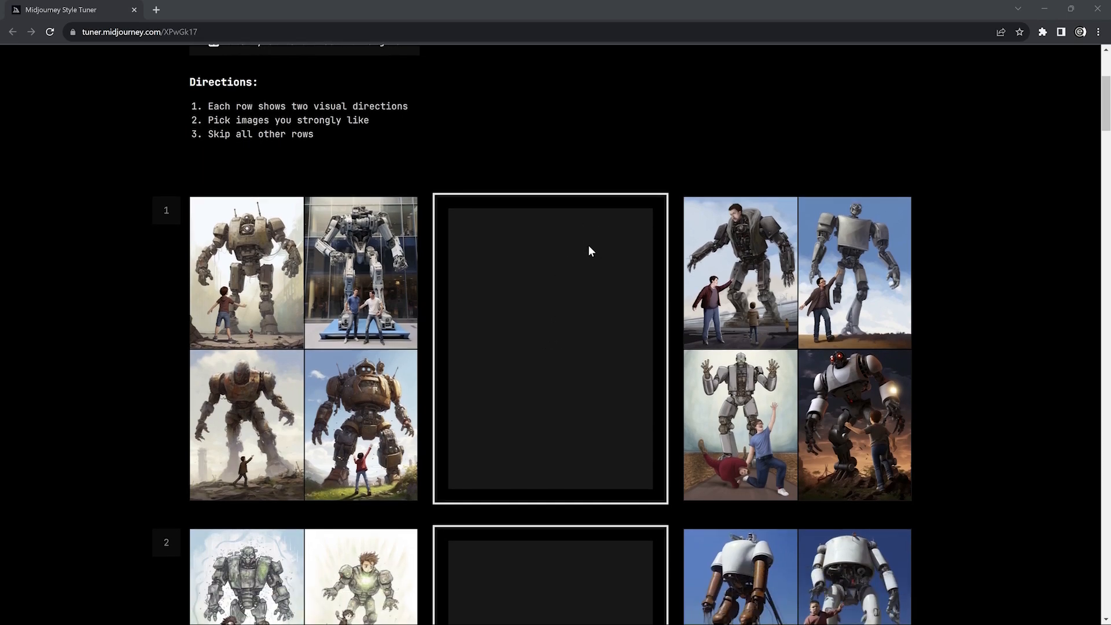
scroll(591, 250, up, 1)
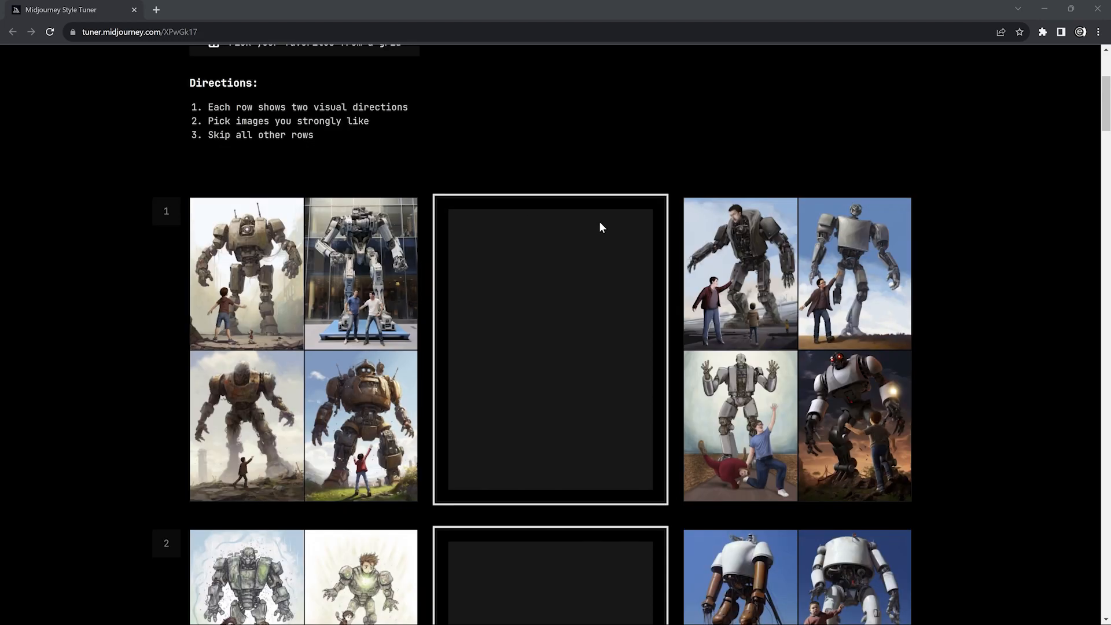
click(315, 260)
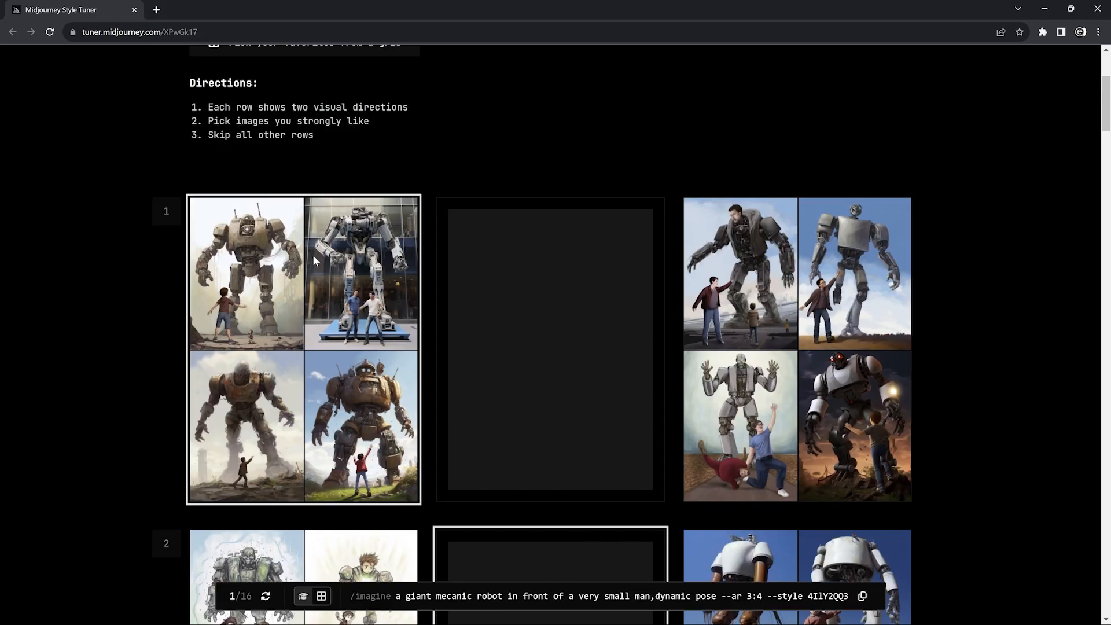
click(759, 271)
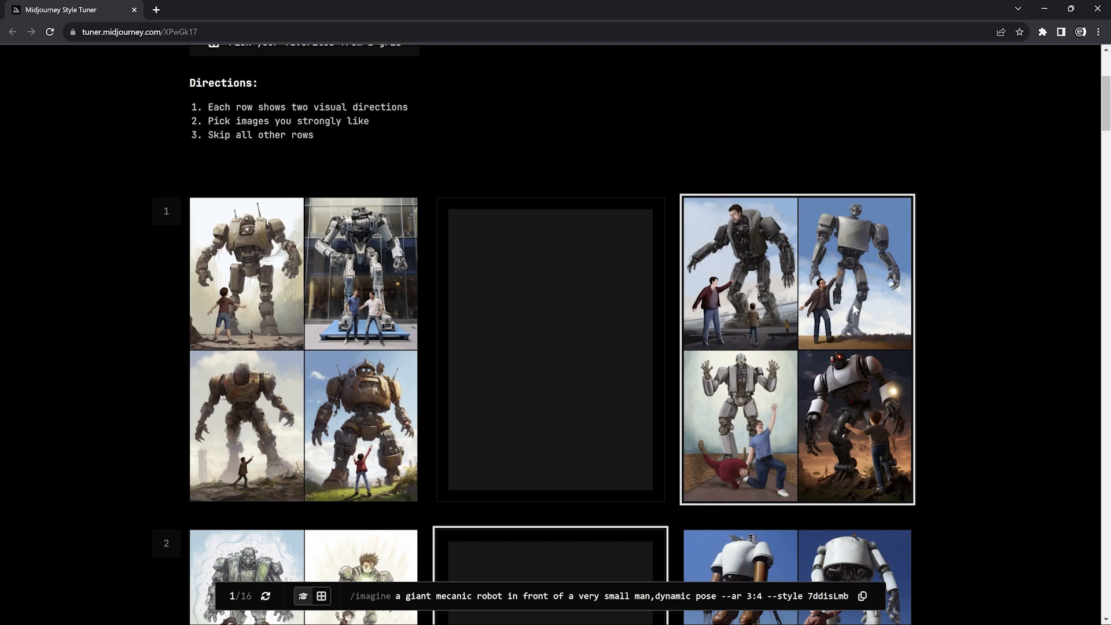
- Select further preferred styles, including the misty silhouettes in row 6, the dark foggy robots in row 7 and the dark skeletal robots in row 8
scroll(854, 302, down, 5)
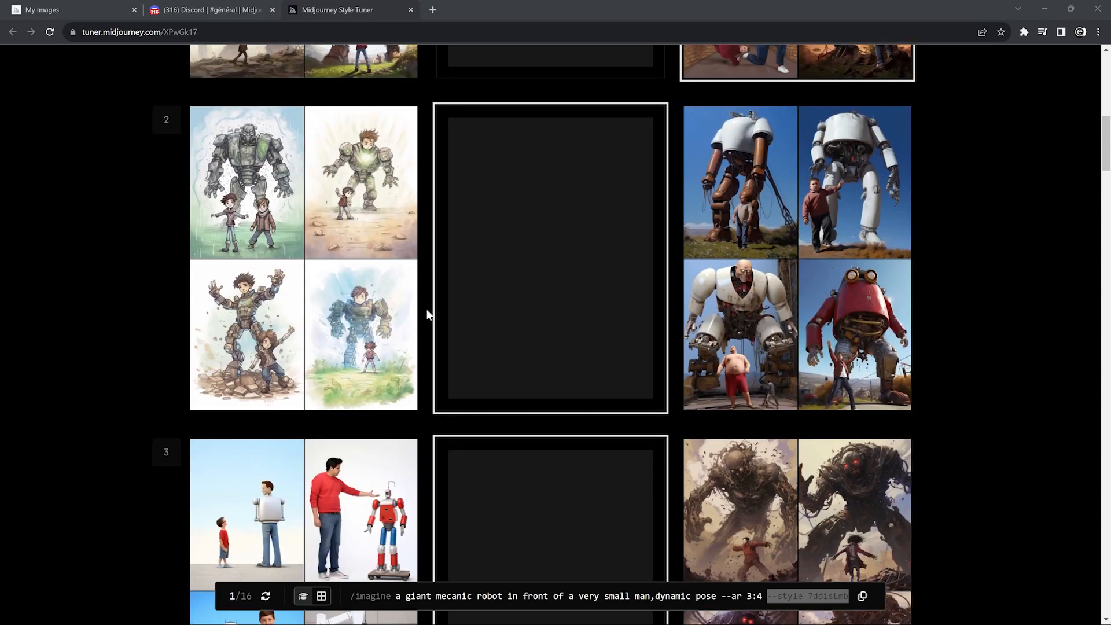
scroll(521, 281, down, 5)
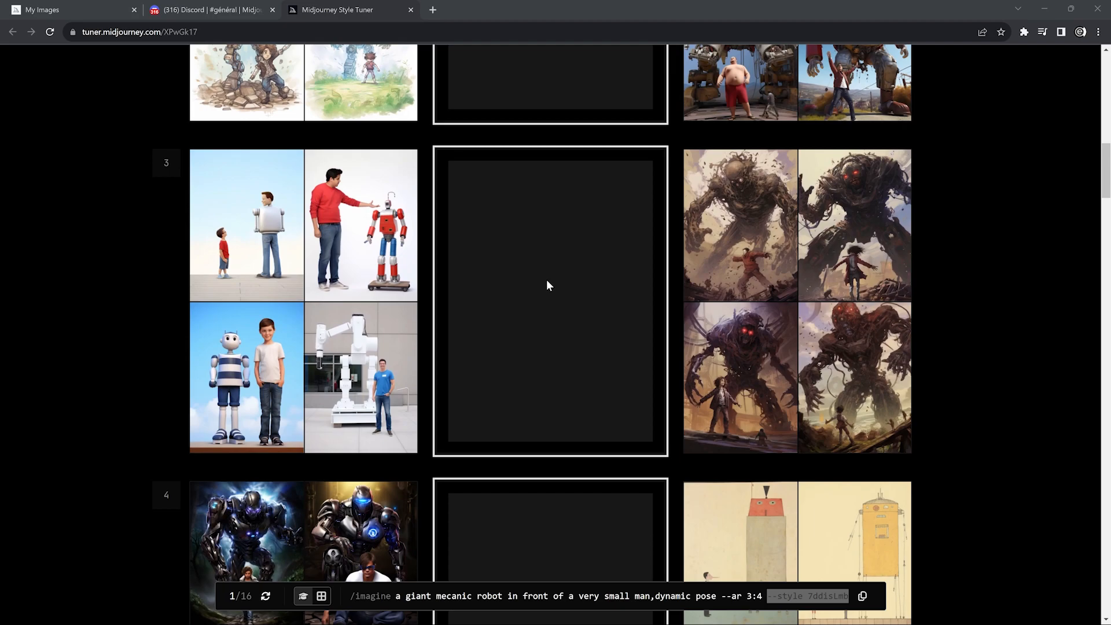
scroll(549, 280, down, 3)
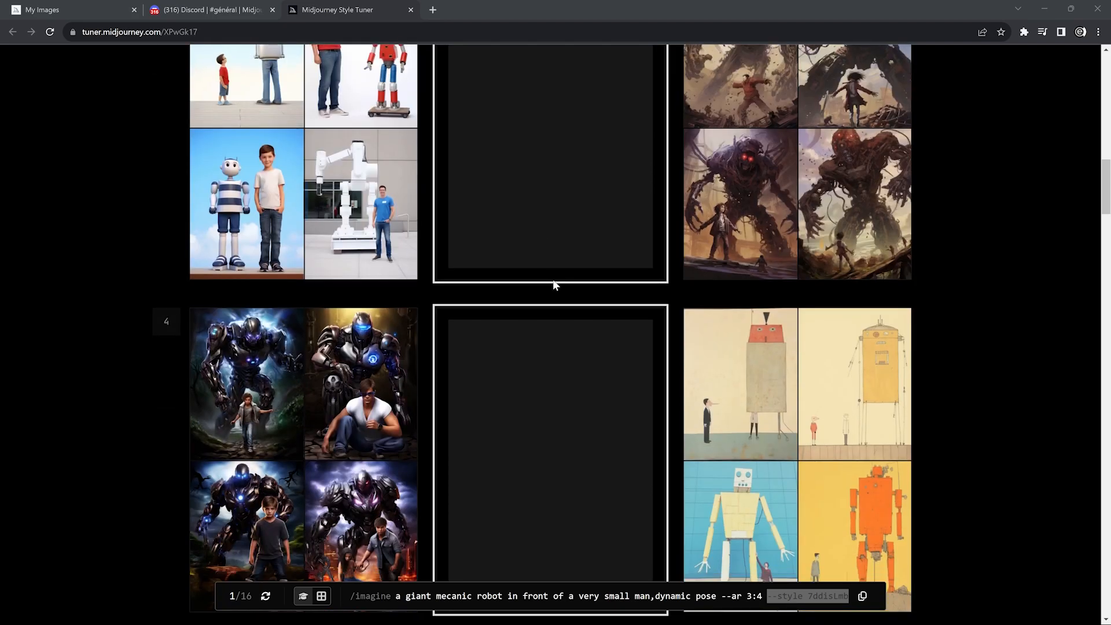
scroll(553, 279, down, 15)
click(776, 394)
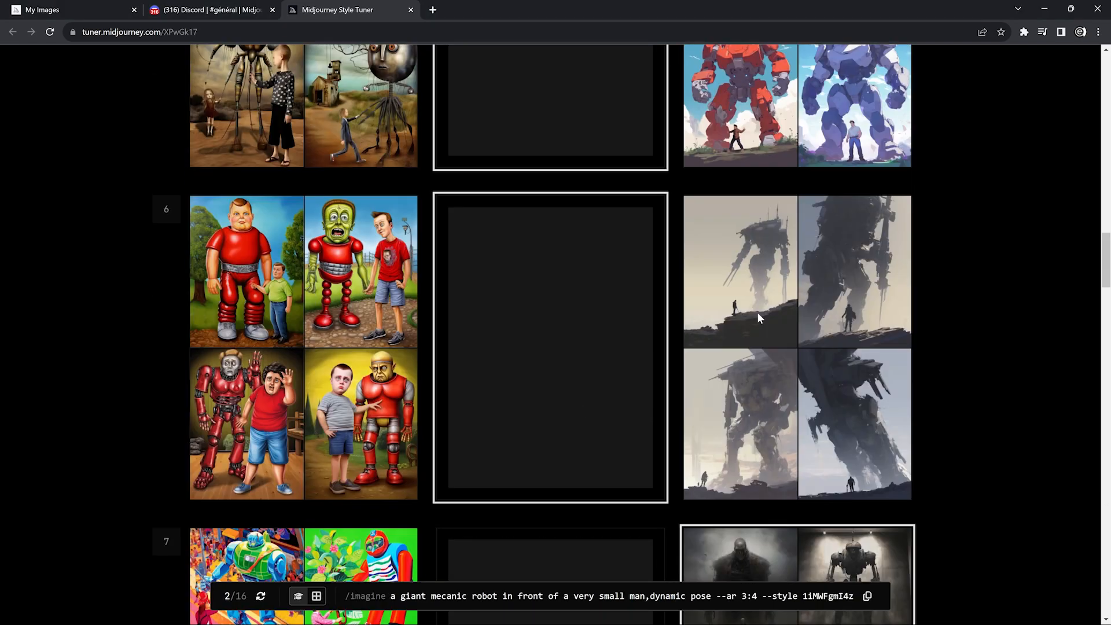
click(757, 311)
click(773, 315)
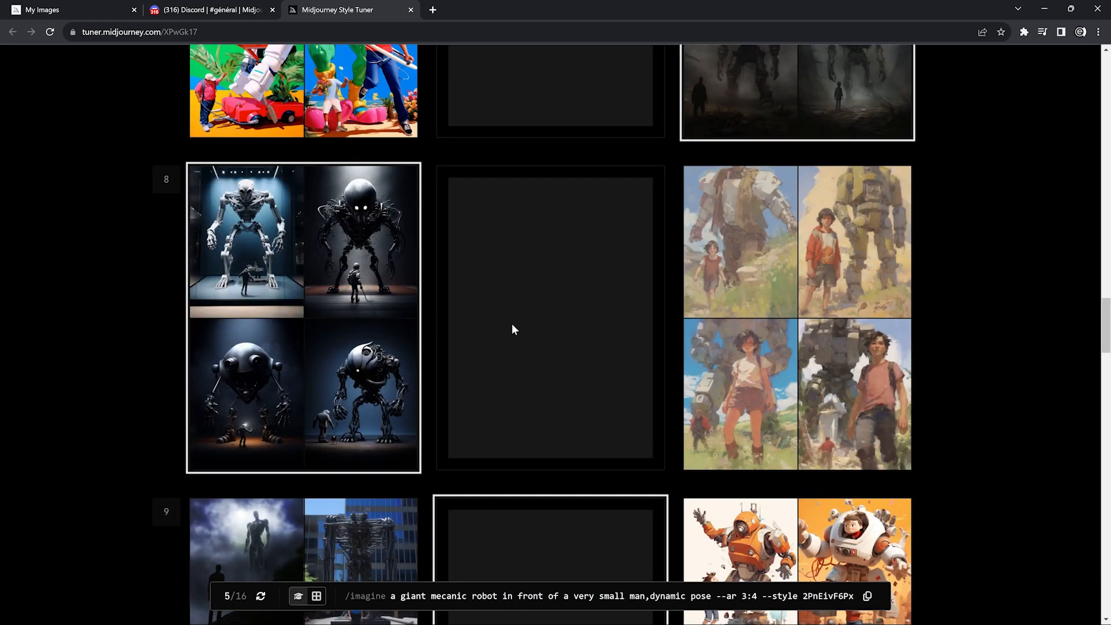
- Copy the generated style code from the end of the tuner page, and look back over rows 13 to 16
scroll(512, 324, down, 20)
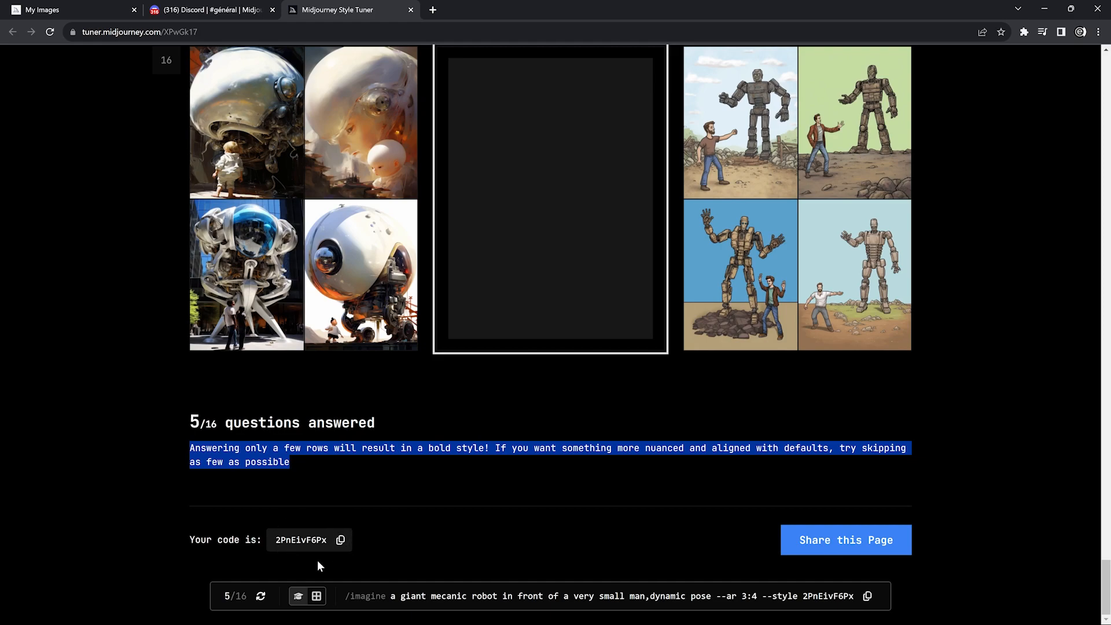
click(340, 539)
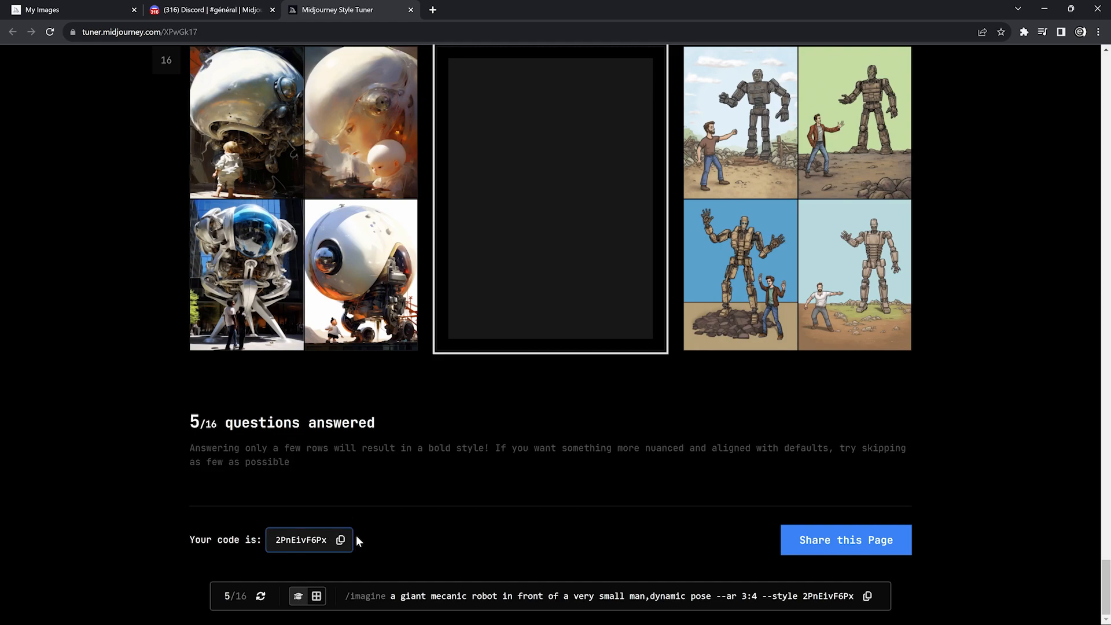
scroll(377, 529, up, 8)
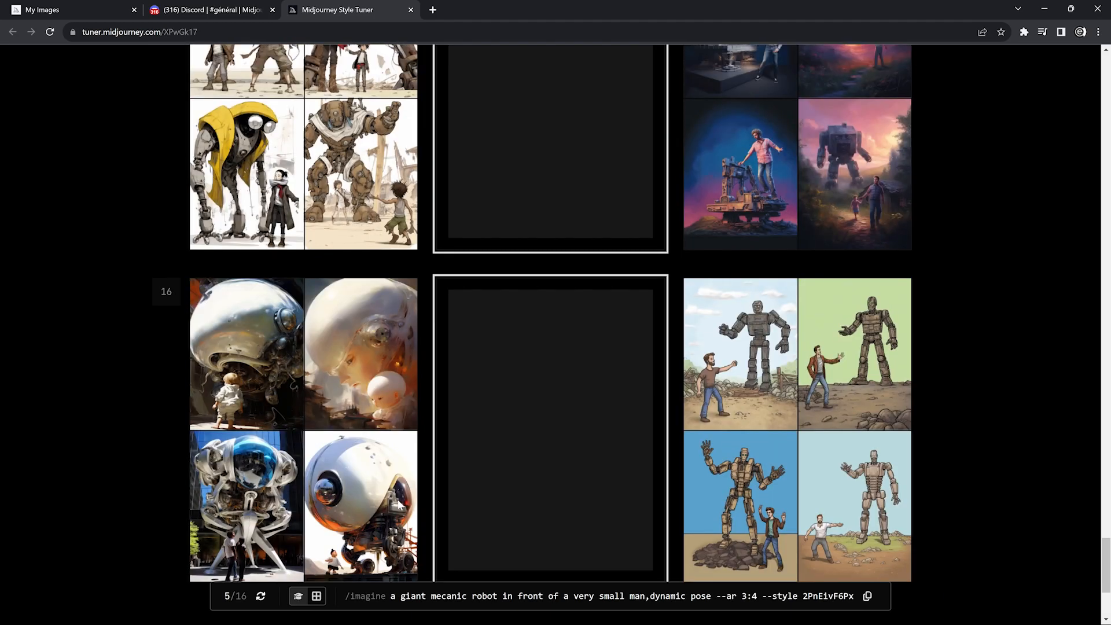
scroll(396, 499, up, 5)
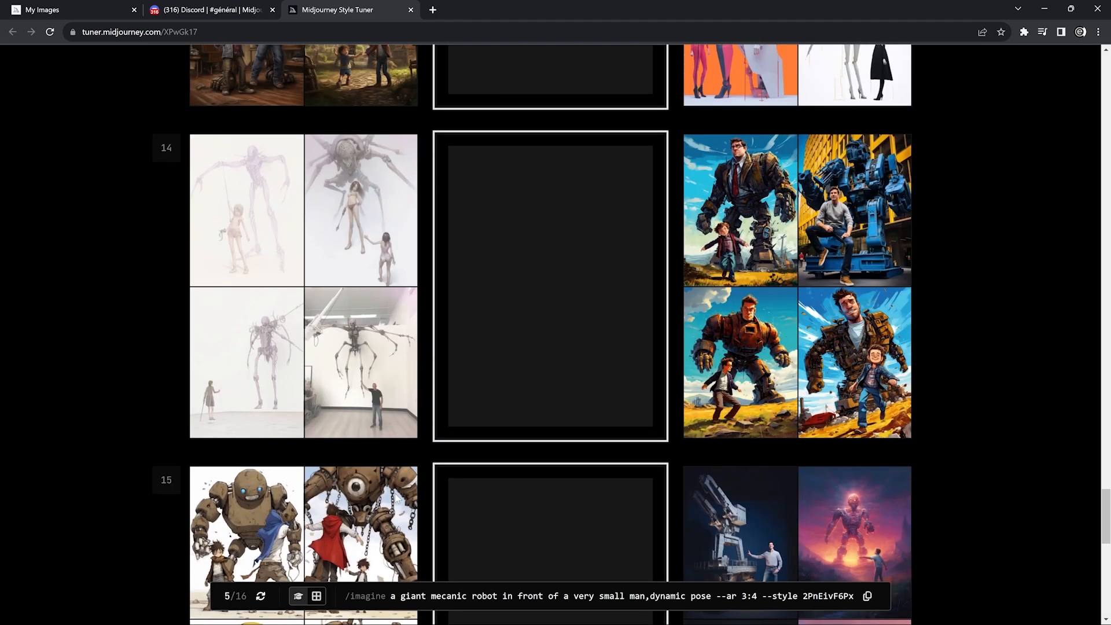
scroll(397, 499, up, 8)
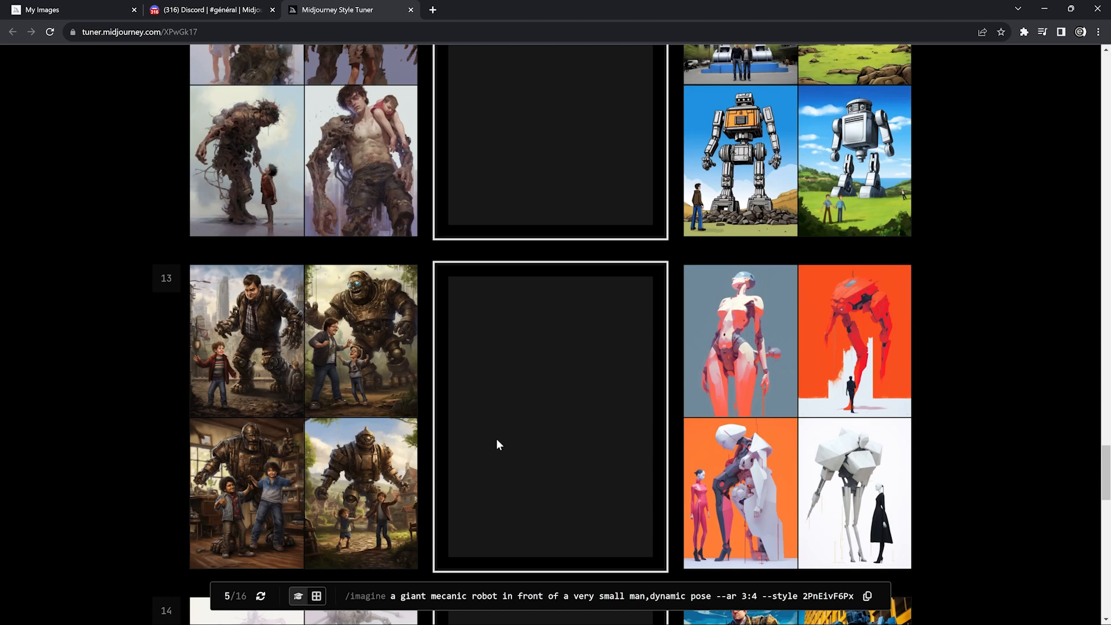
- Copy the tuner's full prompt with --ar 3:4 --style 2PnEivF6Px and submit it with the /imagine command in Discord
click(208, 10)
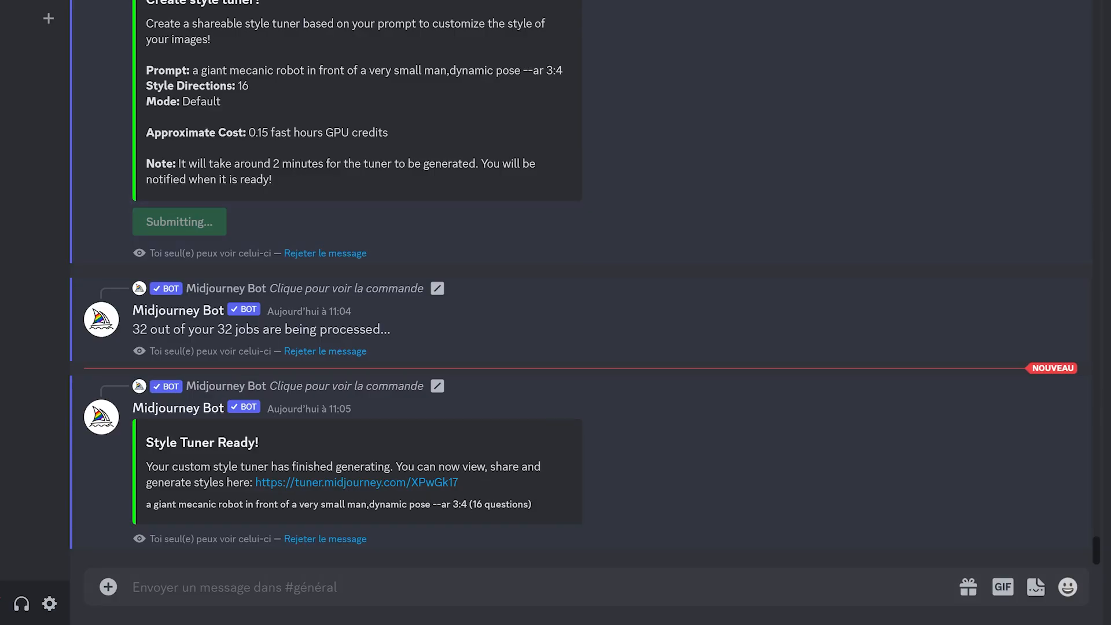
text(/)
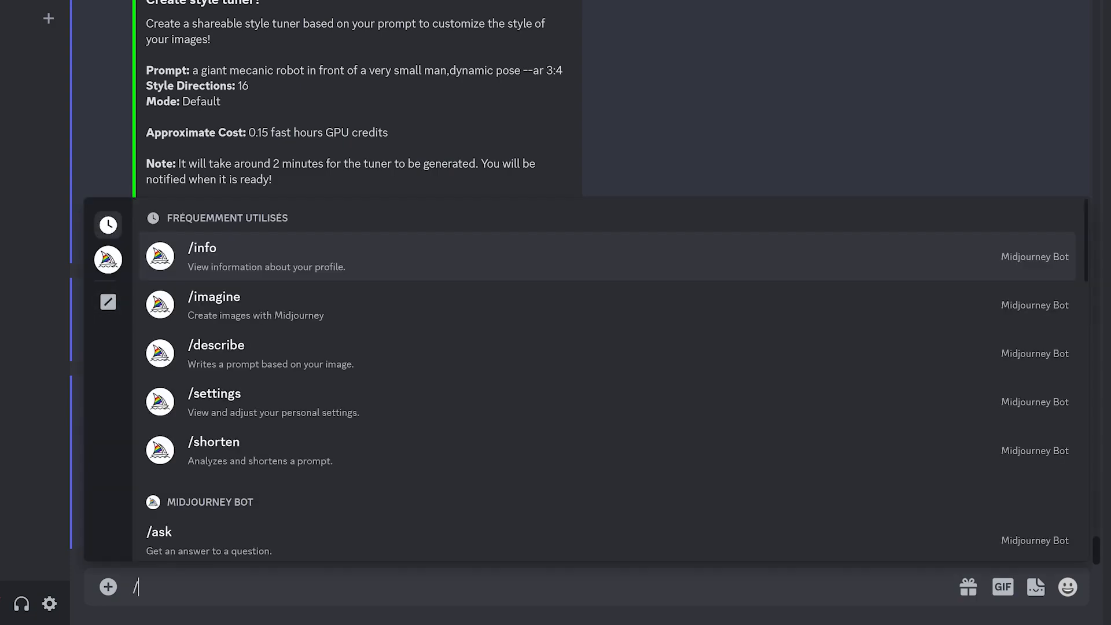
key(Down)
key(Return)
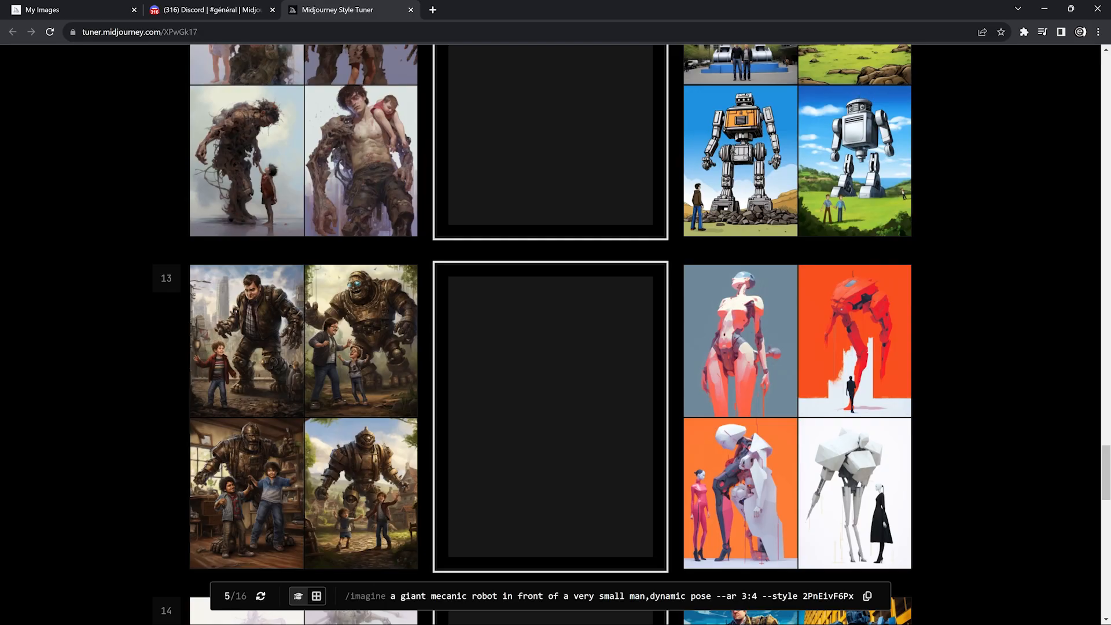
scroll(755, 539, down, 1)
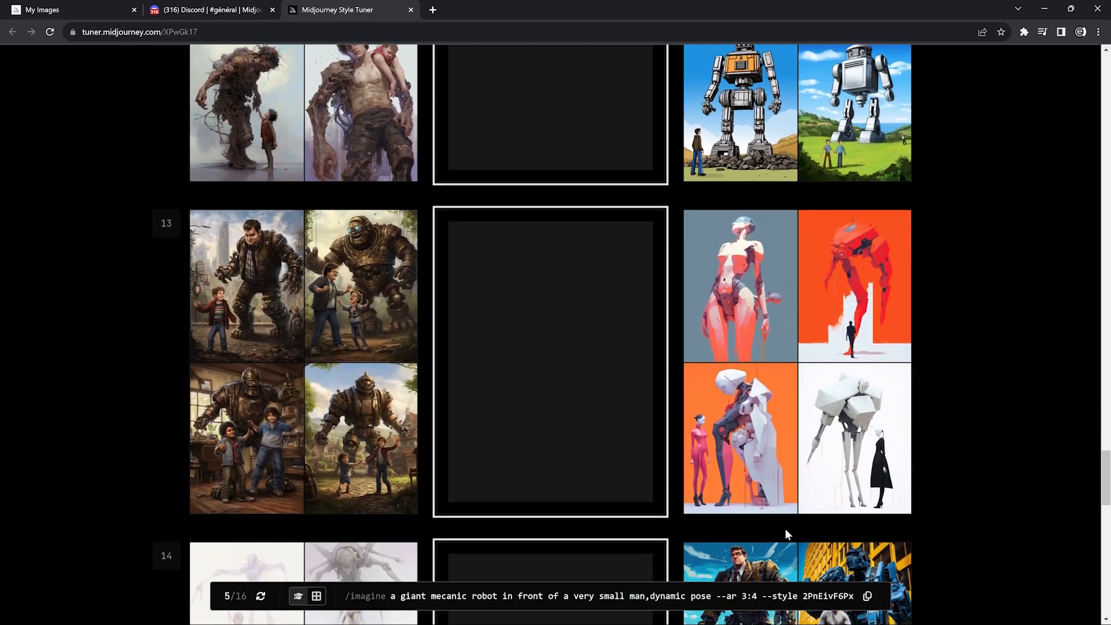
click(867, 595)
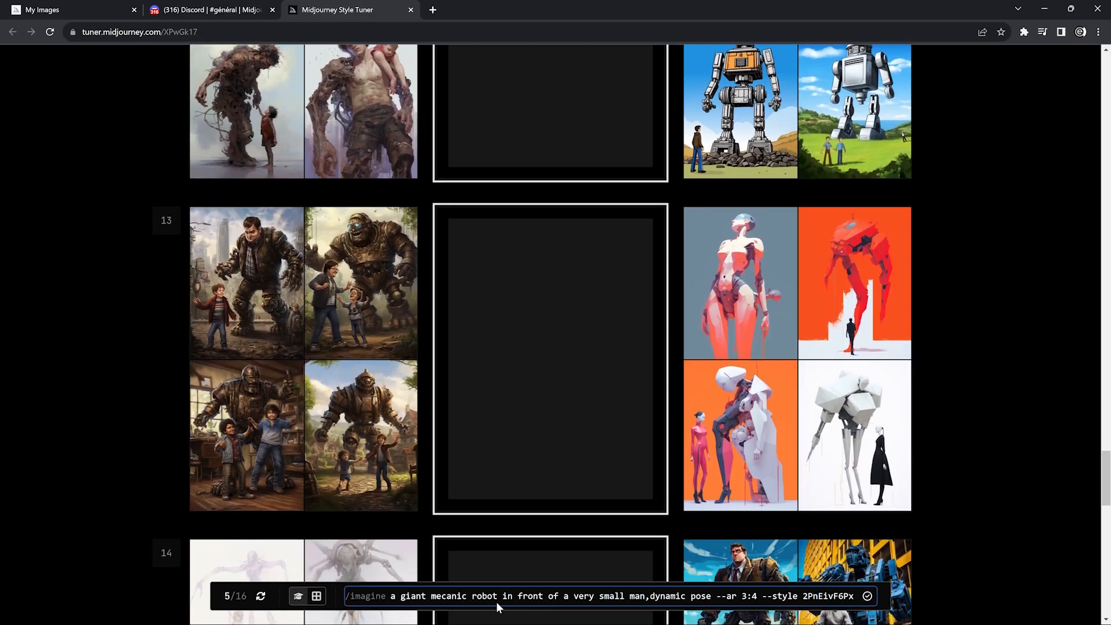
drag(762, 595, 854, 596)
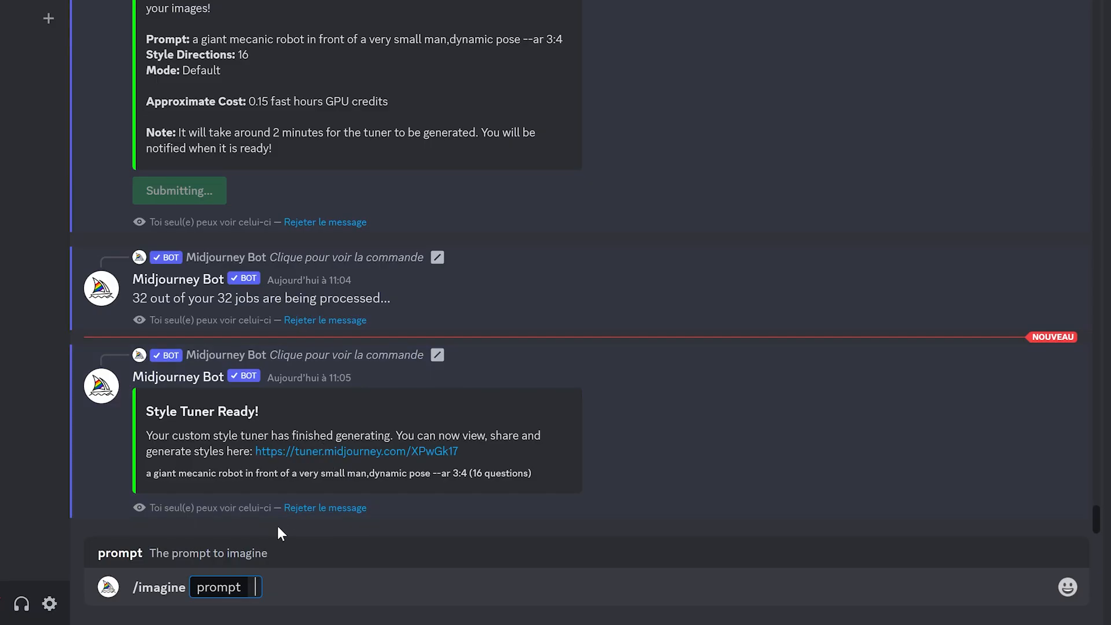
key(ctrl+v)
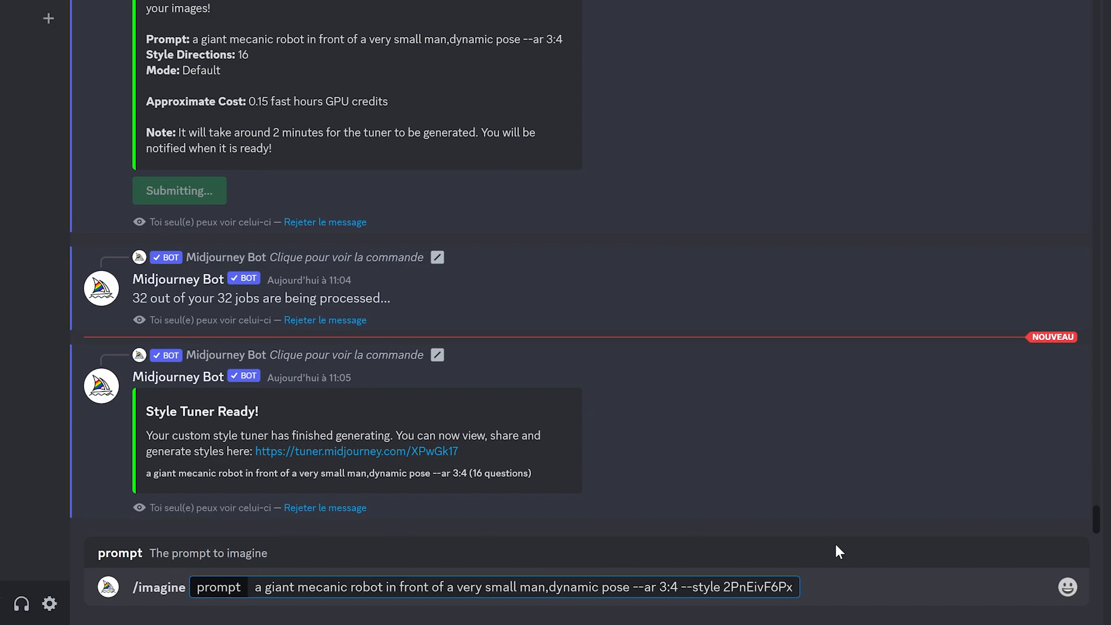
key(Return)
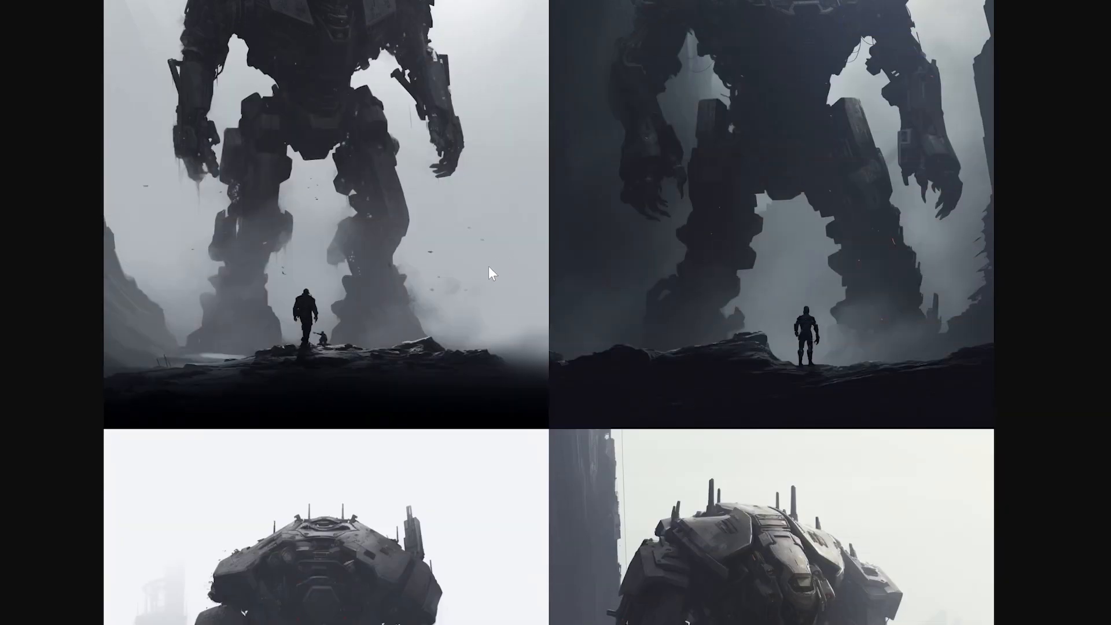
- Inspect the four generated robot images at full size, and return to the channel
scroll(491, 272, down, 5)
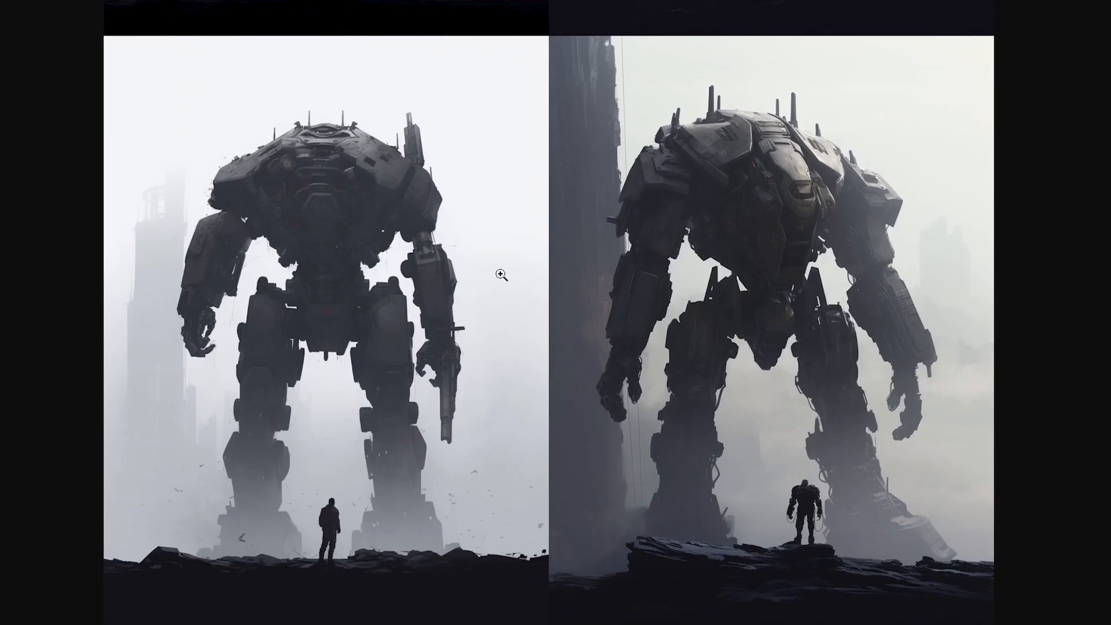
click(501, 275)
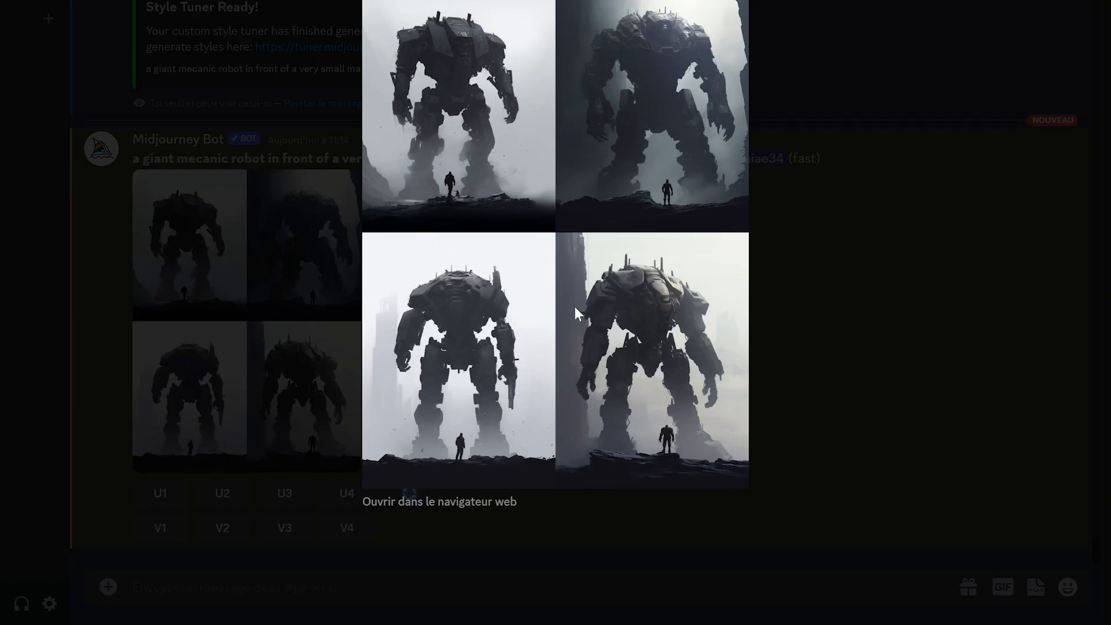
click(833, 340)
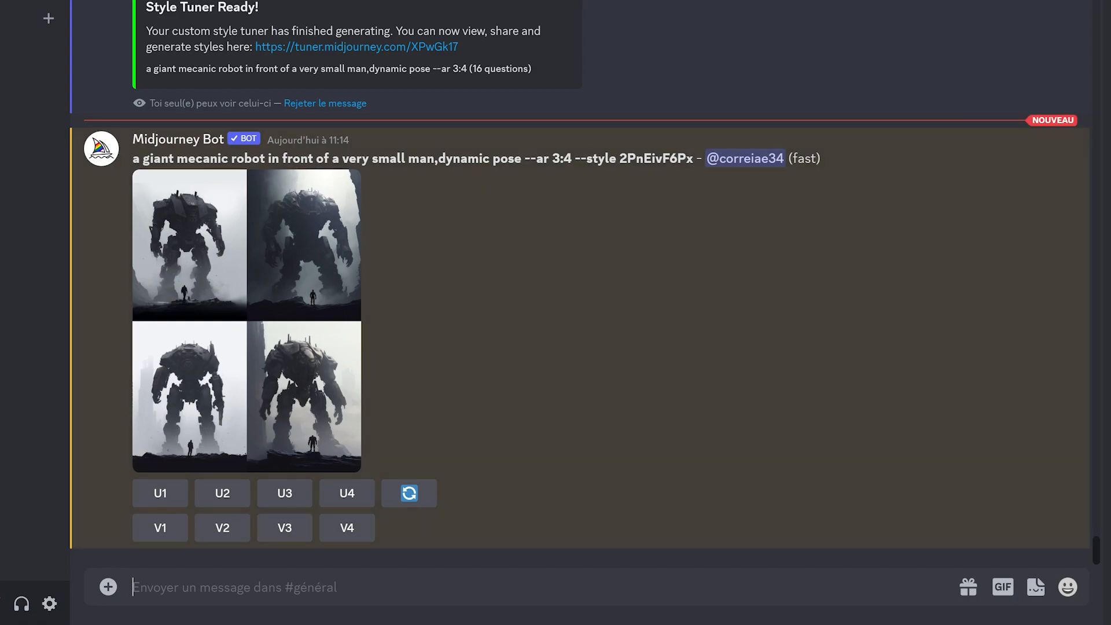
- Submit the robot prompt again with --s 1000 added after the style code, and open the enlarged result in the browser
text(/)
key(ctrl+v)
text(--s)
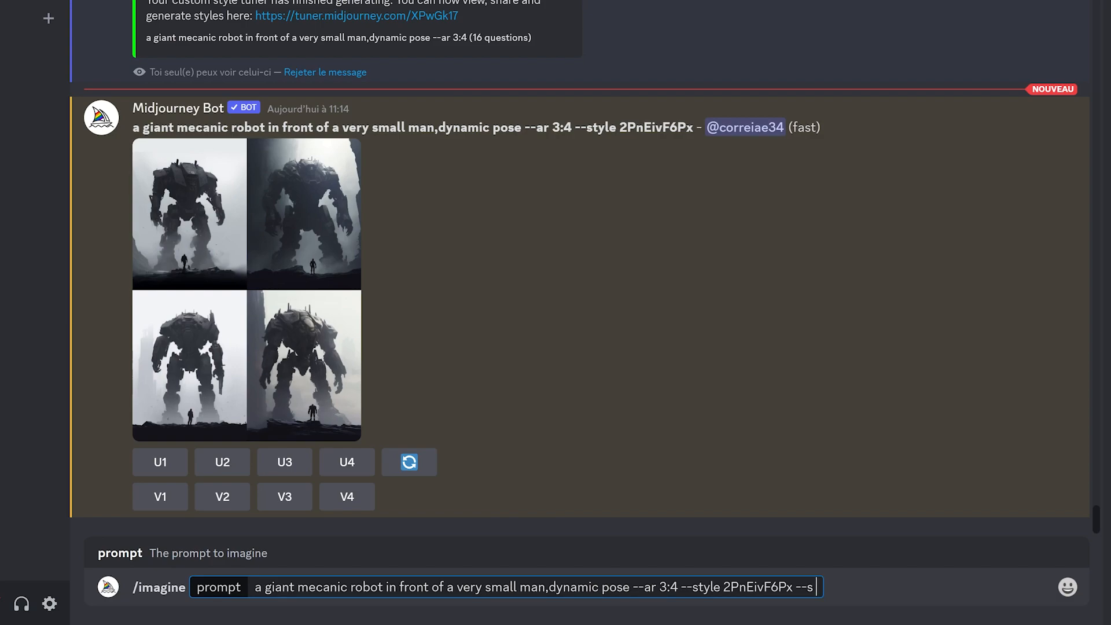
text(1000)
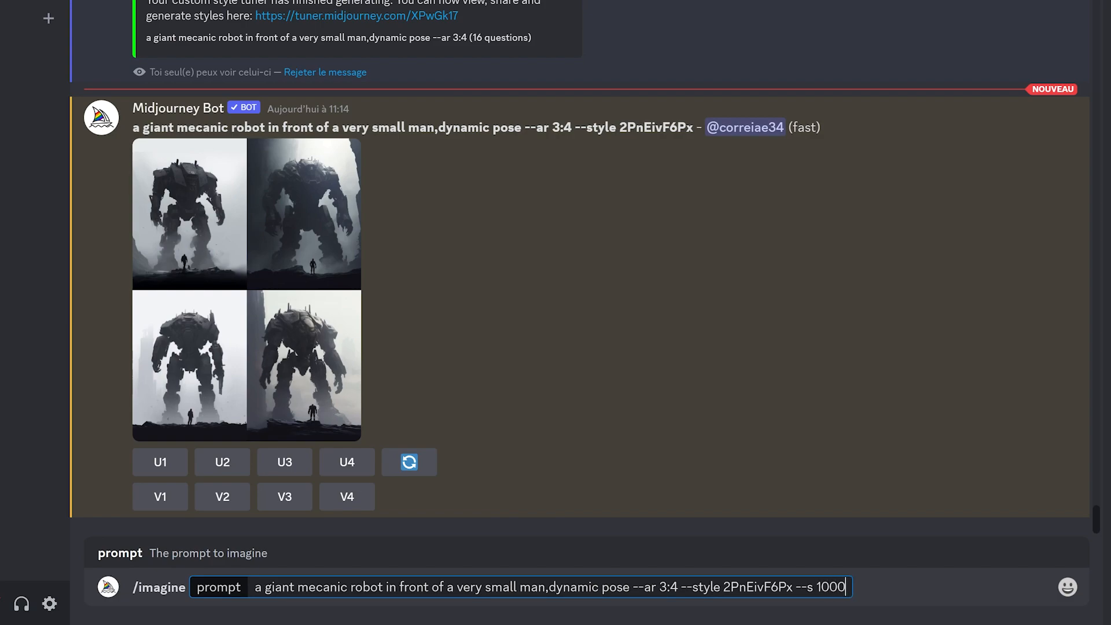
key(Return)
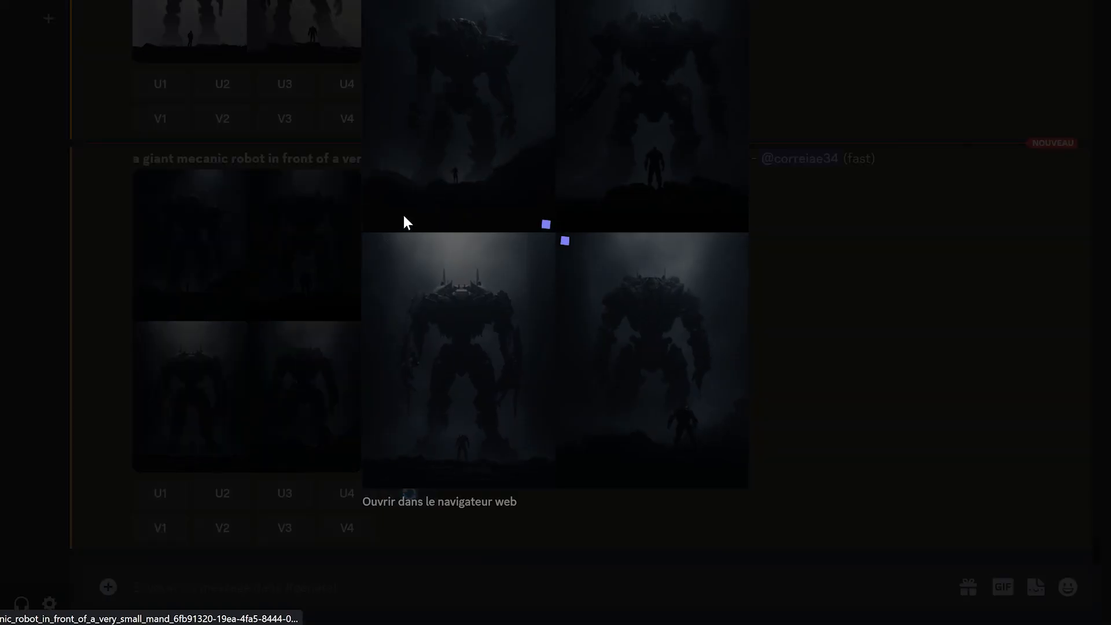
click(466, 500)
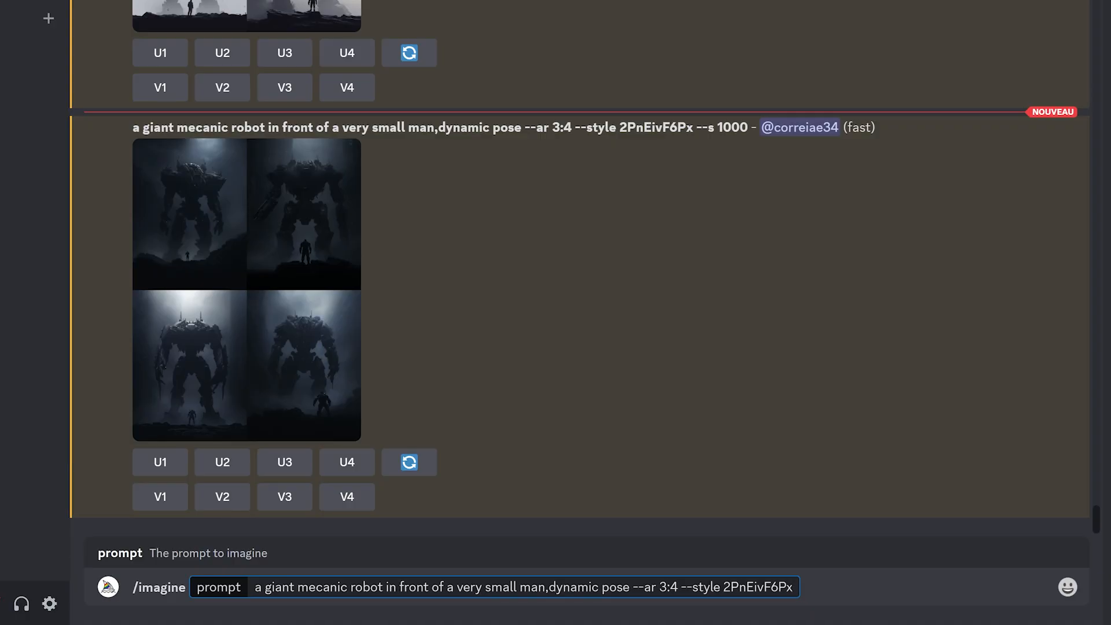
- Submit the robot prompt with the style parameter set to raw-2PnEivF6Px, and view the generated images enlarged
key(Left)
key(Left)
key(Left)
key(Left)
key(Left)
key(Left)
key(Left)
key(Left)
key(Left)
key(Left)
key(Left)
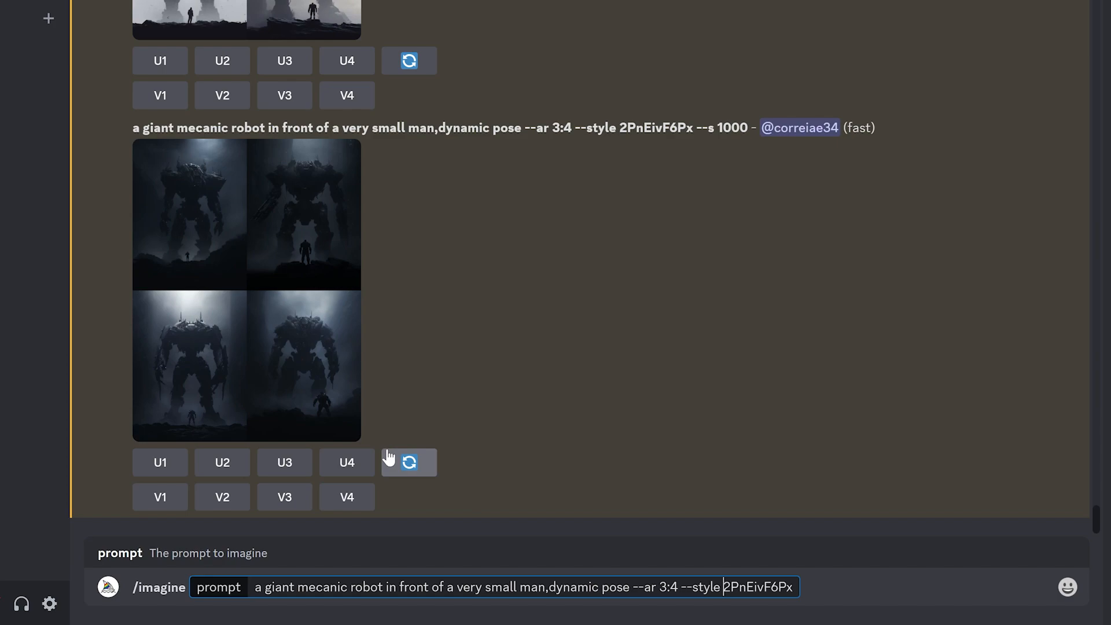
text(raw)
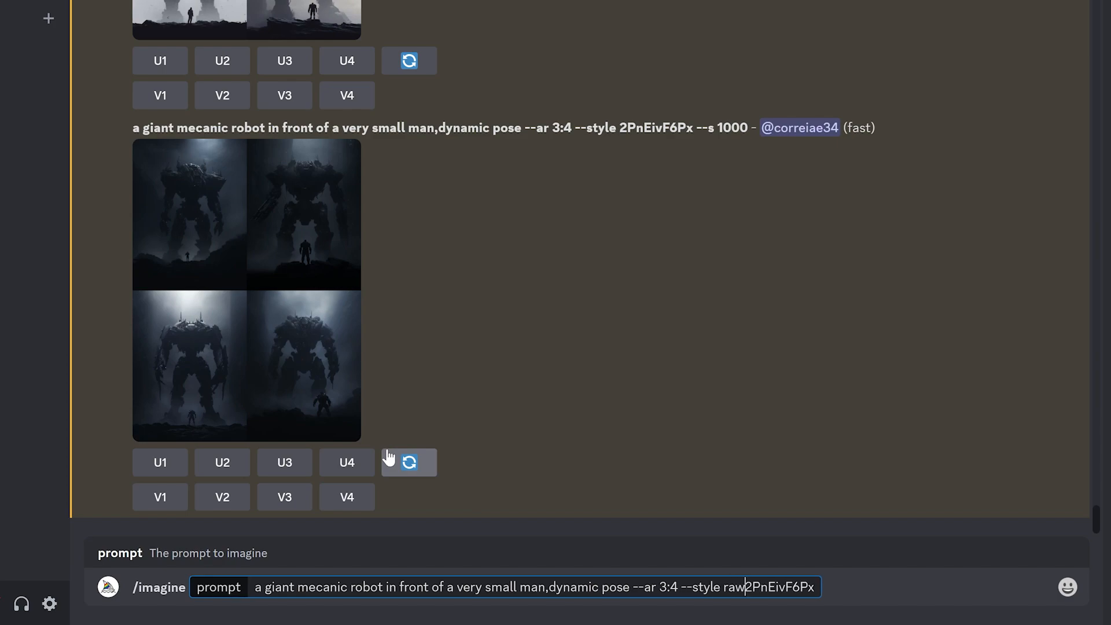
text(-)
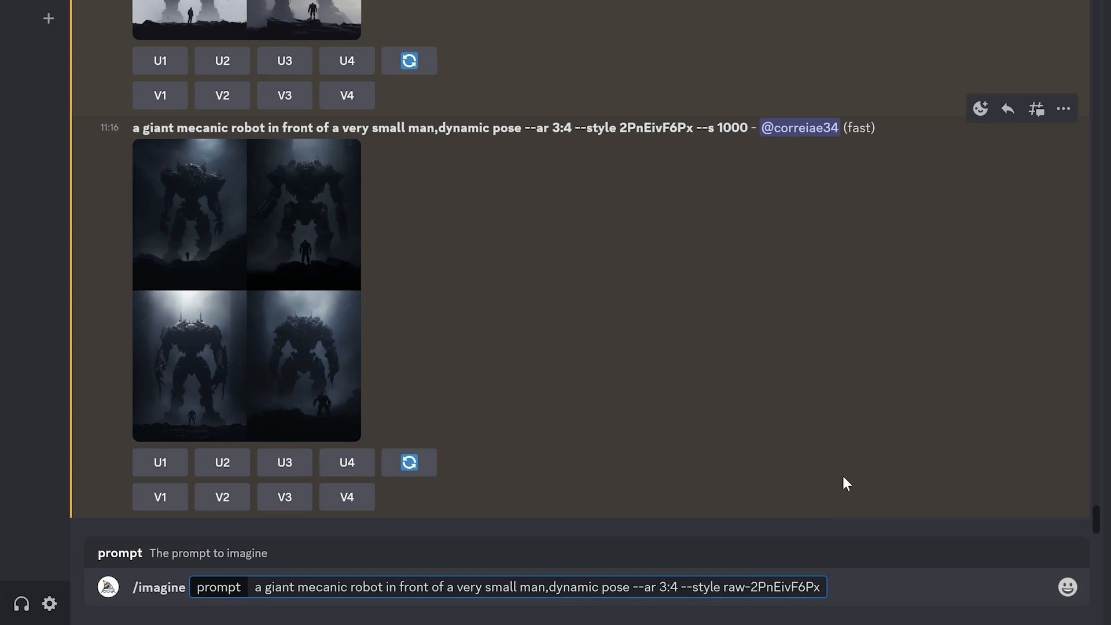
key(Return)
click(302, 260)
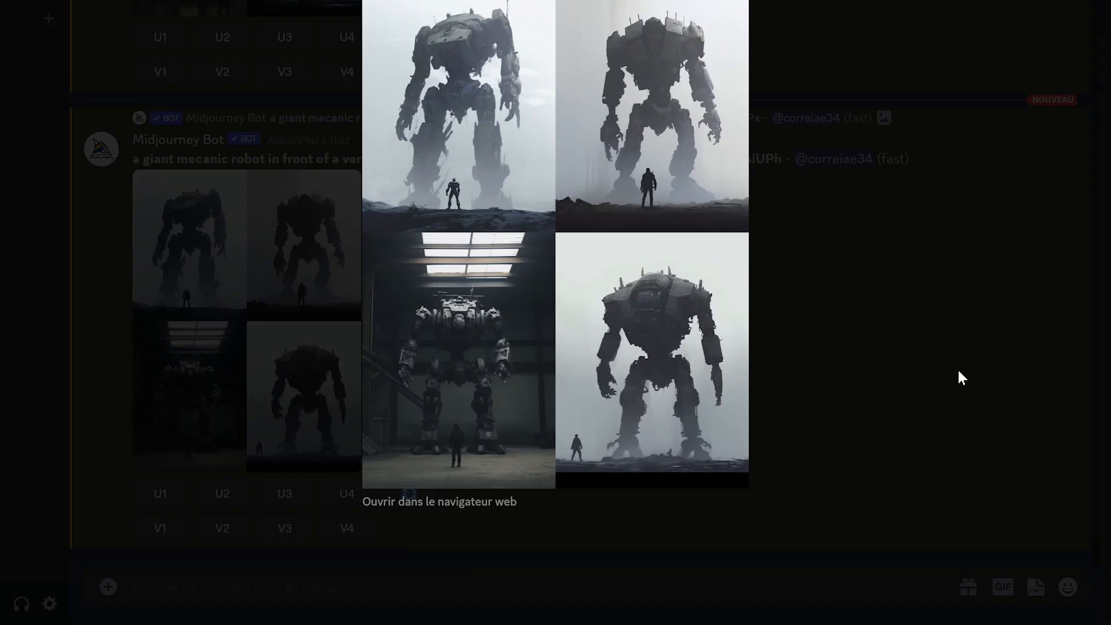
click(957, 367)
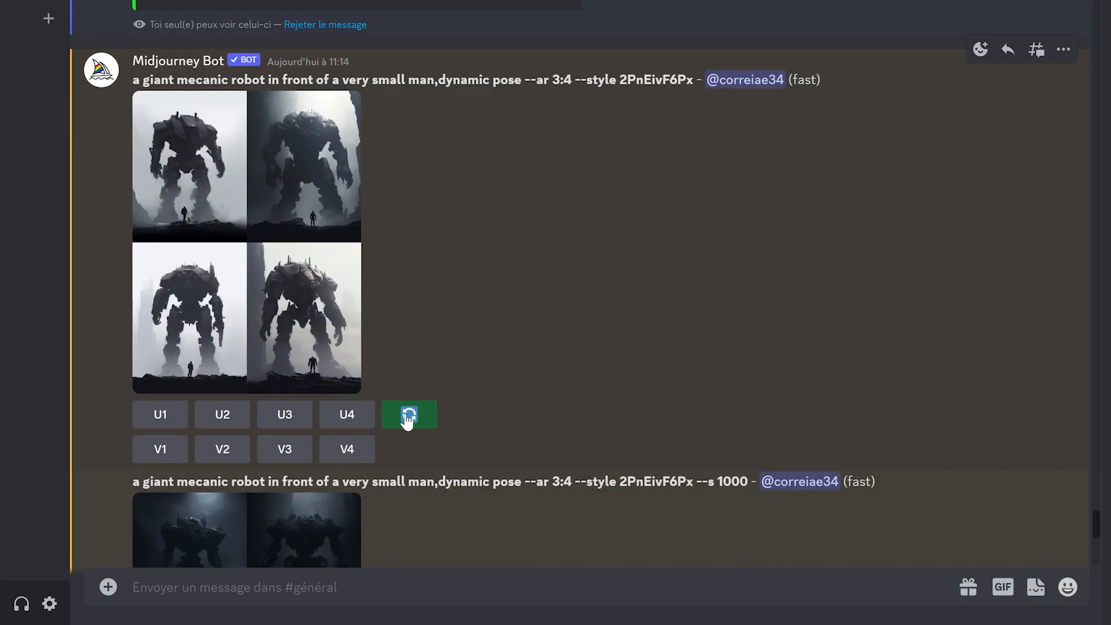
- Rerun the first robot grid with the prompt "a super car in a desert --ar 4:3 --style 2PnEivF6Px", and view the second car image
click(408, 414)
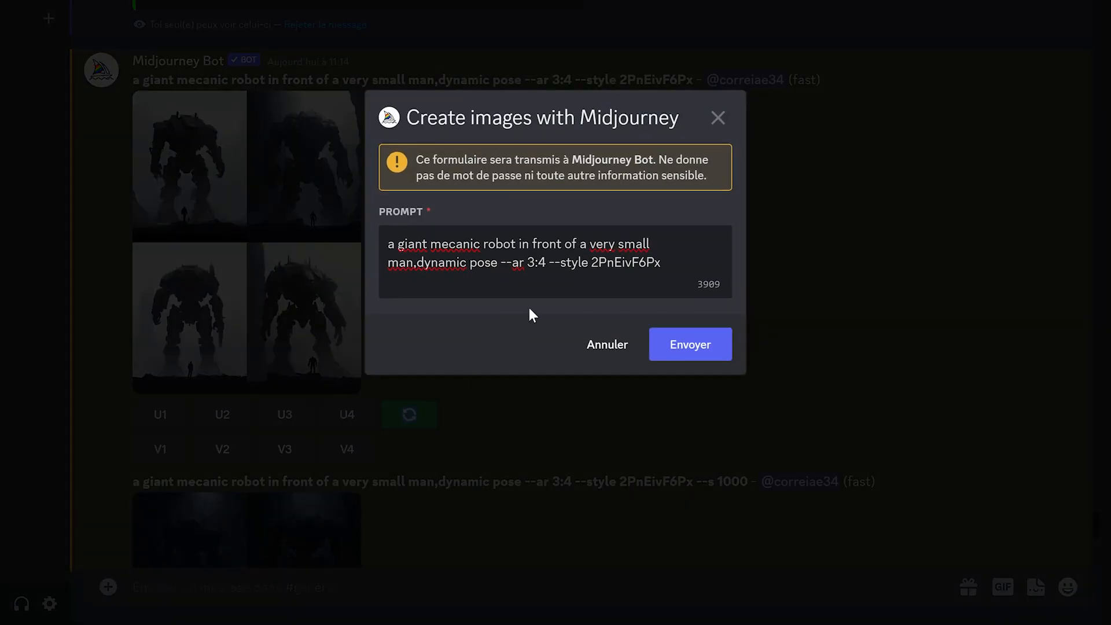
drag(497, 262, 266, 248)
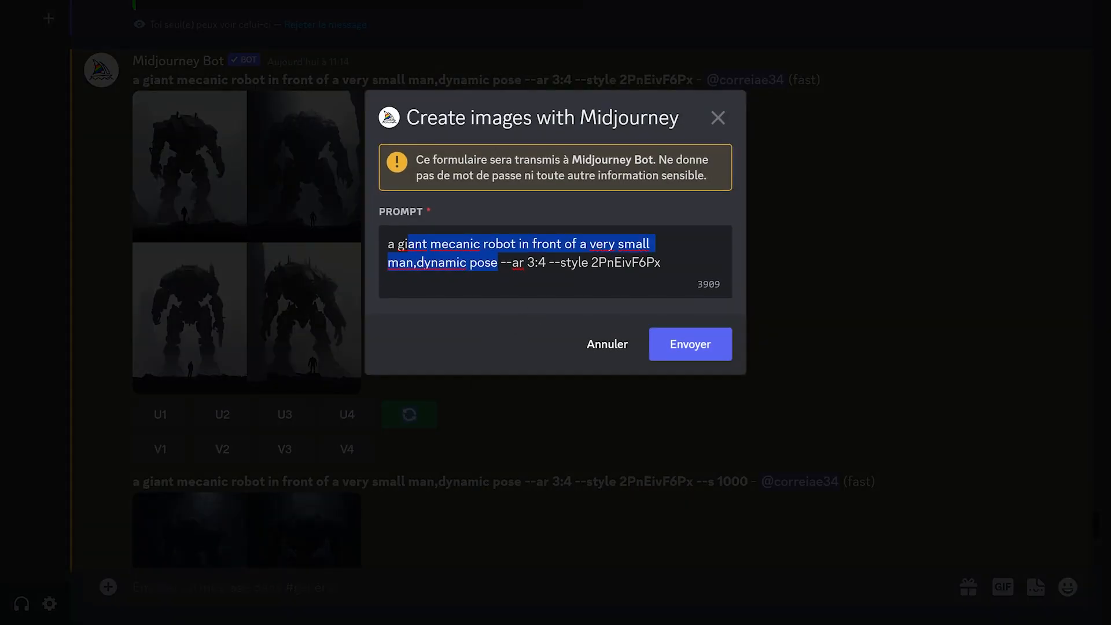
key(ctrl+v)
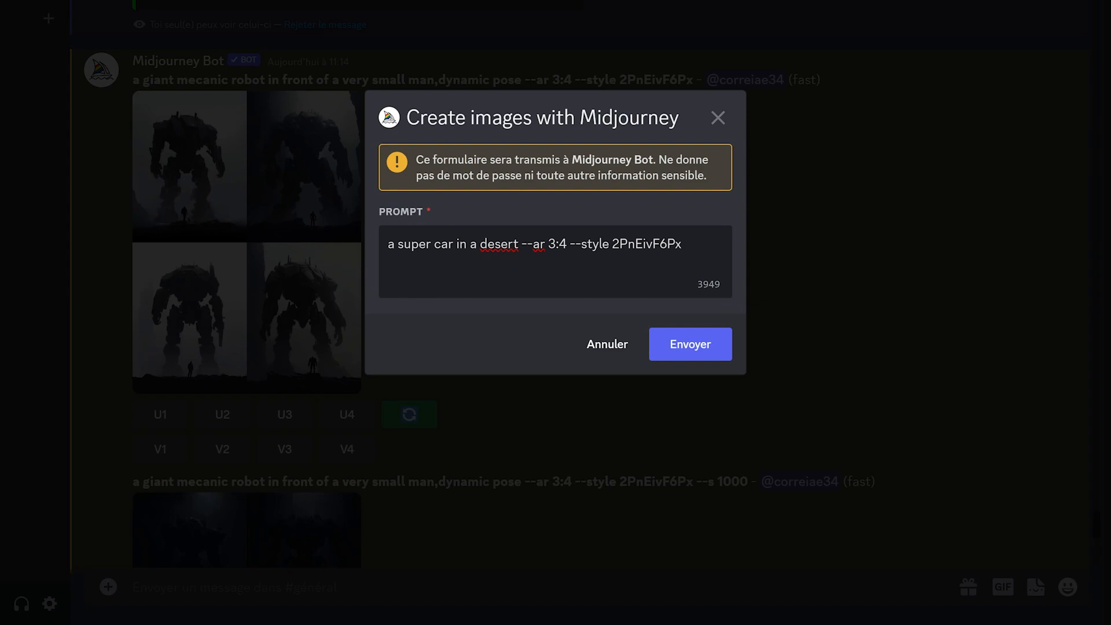
key(BackSpace)
key(BackSpace)
key(BackSpace)
text(4:3)
click(682, 349)
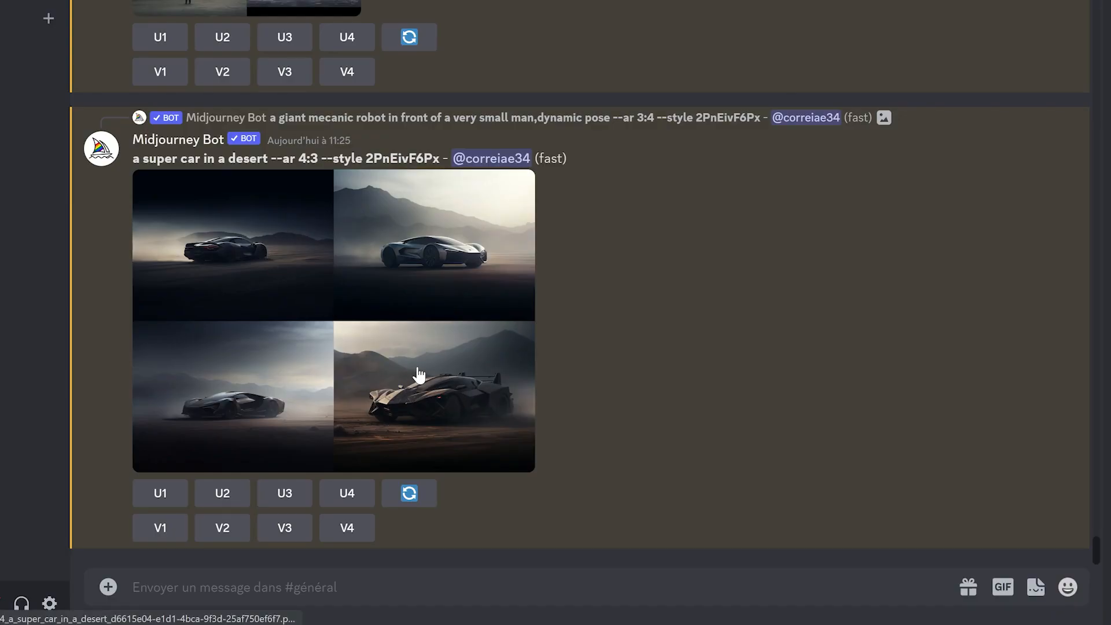
click(441, 264)
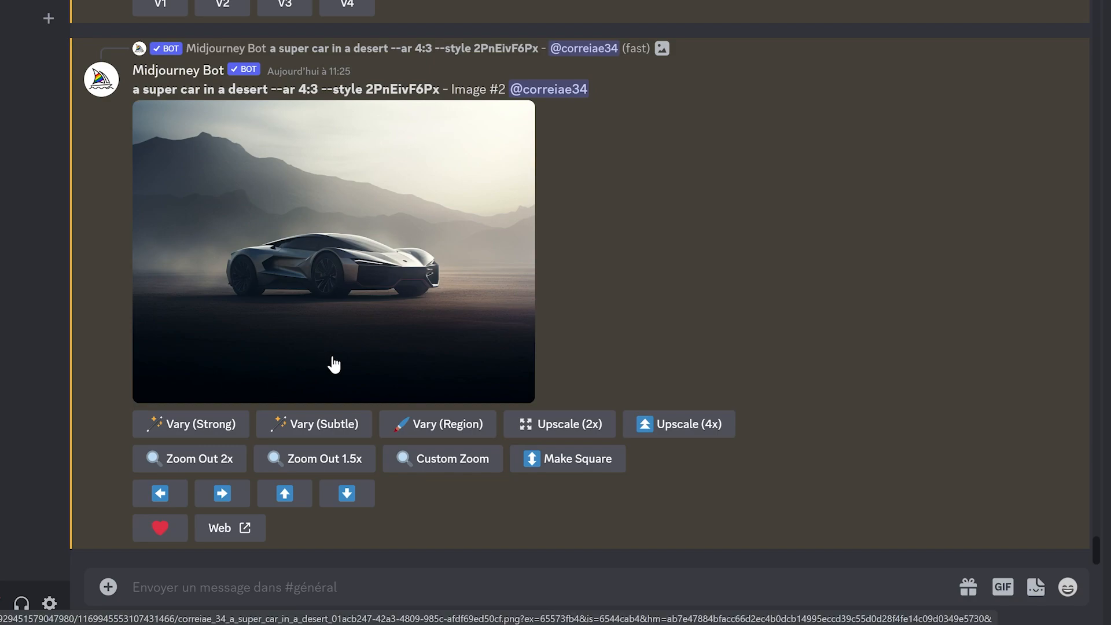
- Rerun the super car prompt with --style random-16 in place of the style code, and highlight the style code in the resulting message
scroll(387, 333, up, 5)
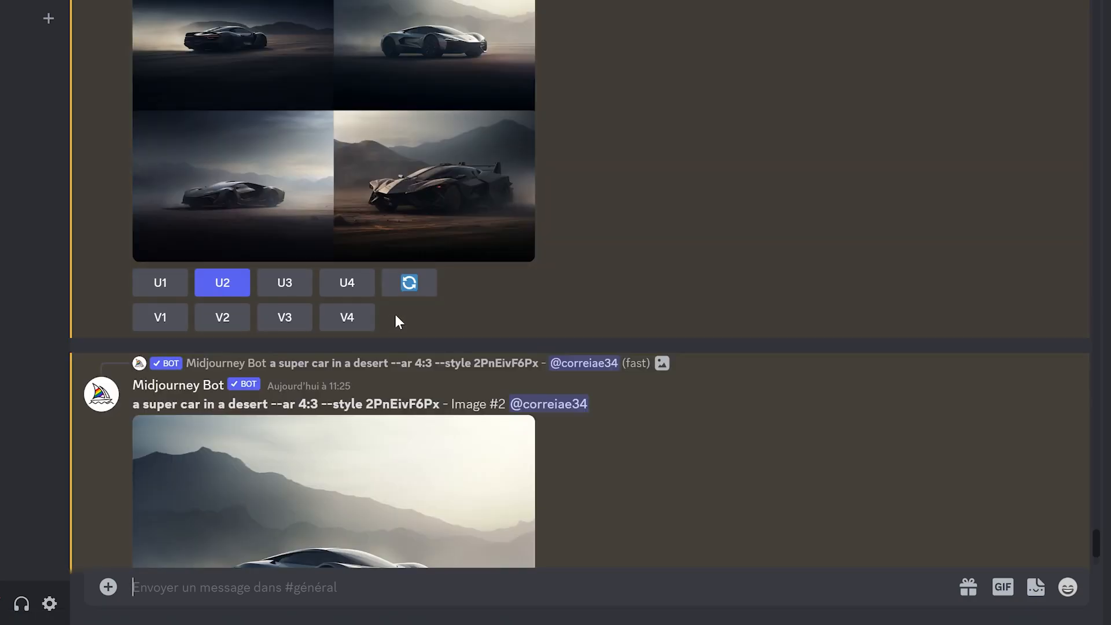
click(411, 289)
drag(682, 243, 570, 244)
text(--style random)
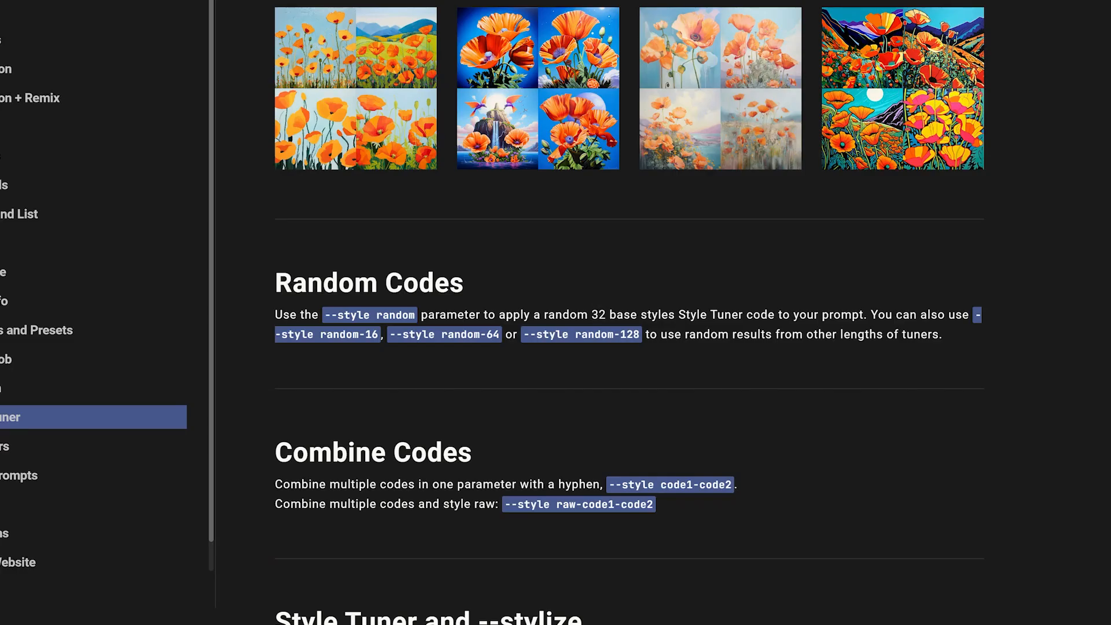
drag(591, 315, 739, 315)
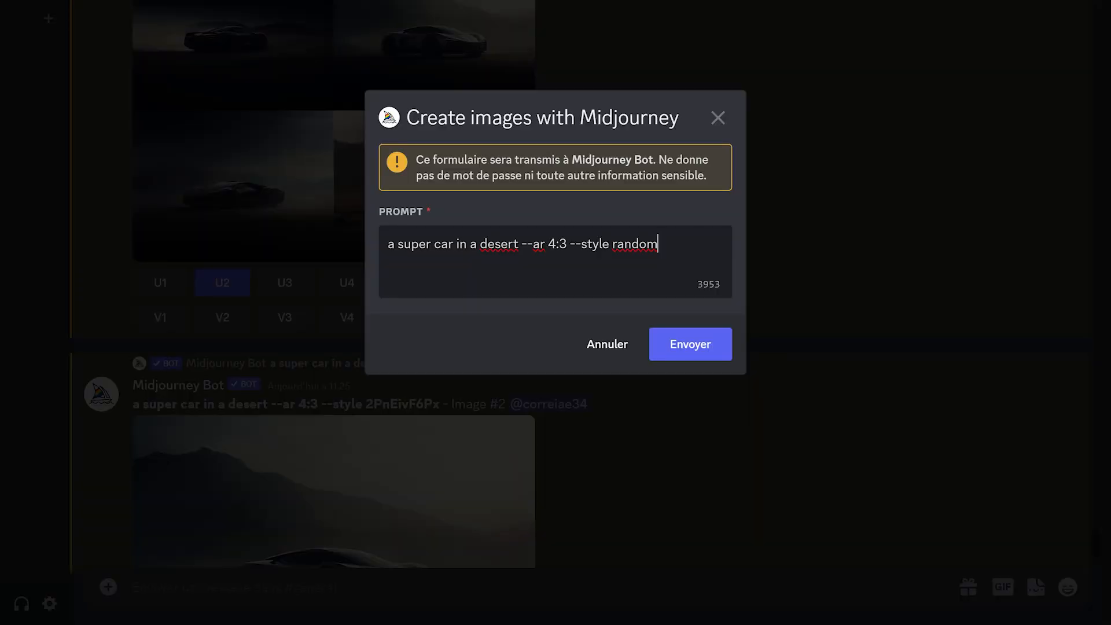
text(-16)
click(677, 349)
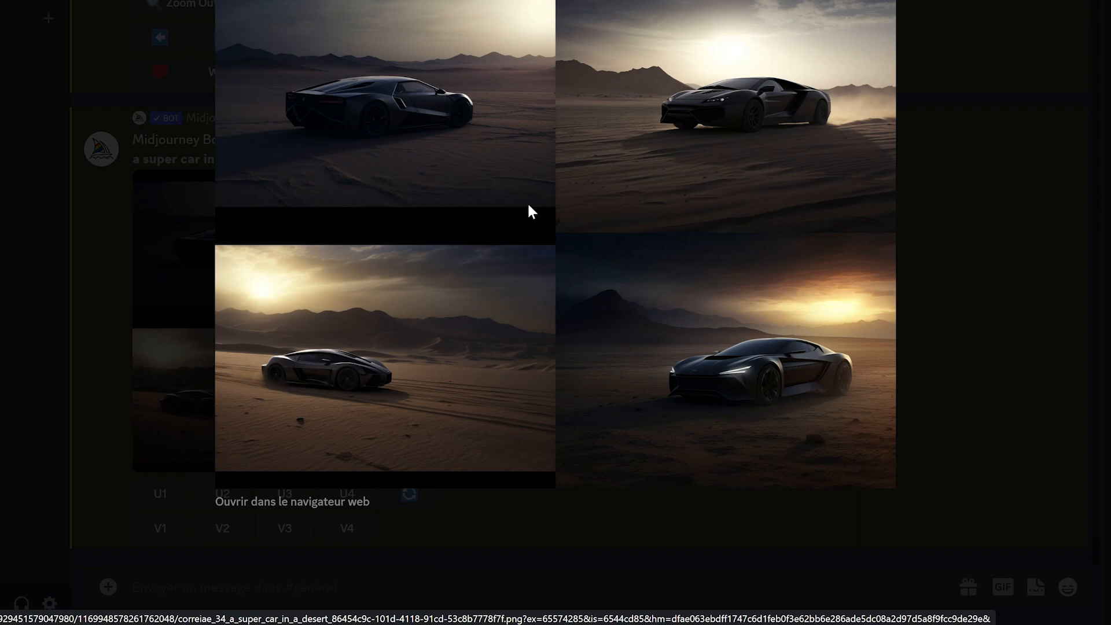
click(994, 353)
drag(436, 159, 322, 160)
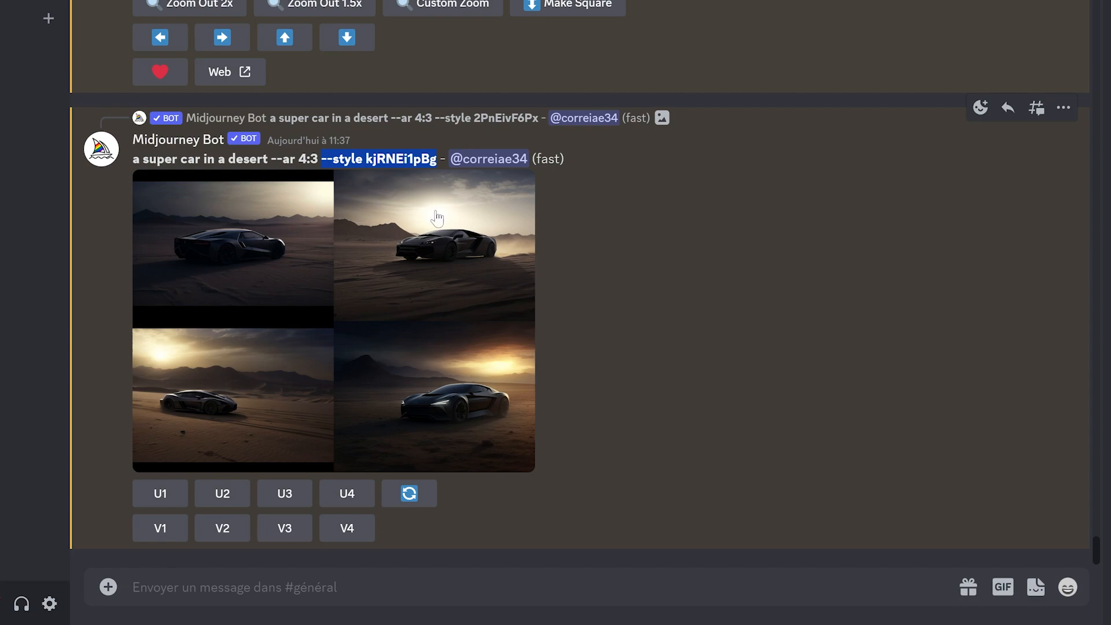
- Set the suffix preference so that --style 2PVmUsiUPh is added to the end of every prompt
click(604, 337)
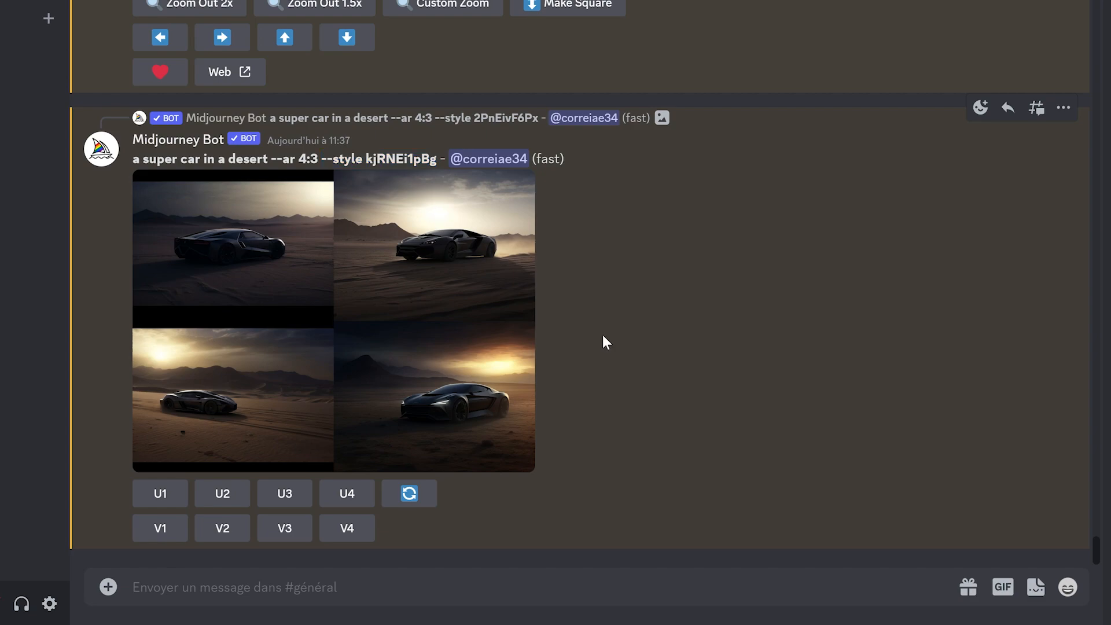
click(409, 493)
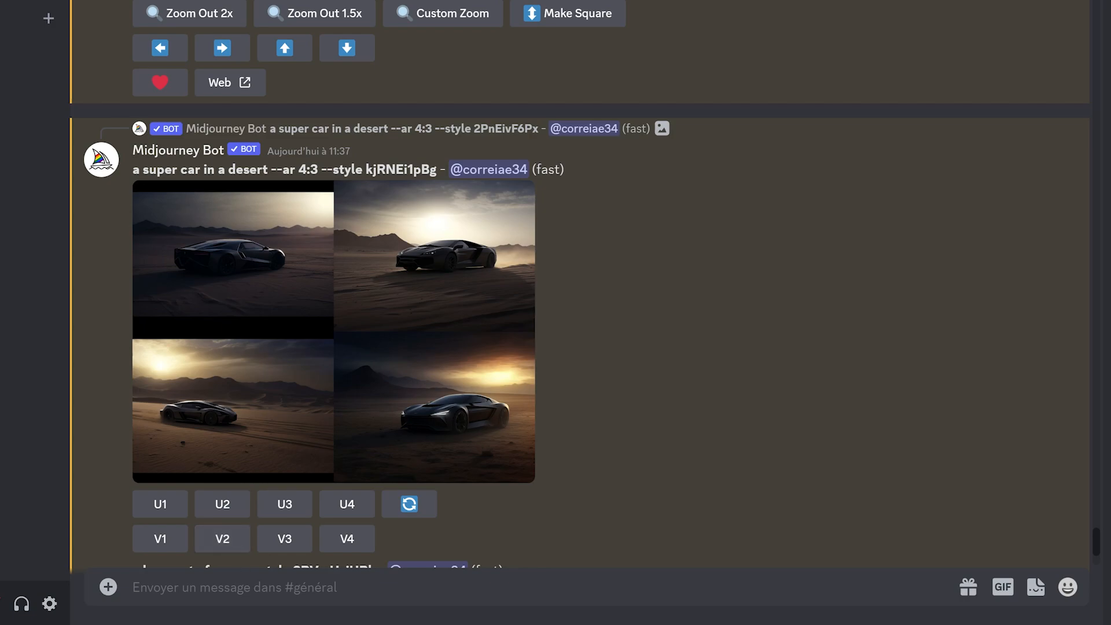
text(/)
scroll(305, 422, down, 5)
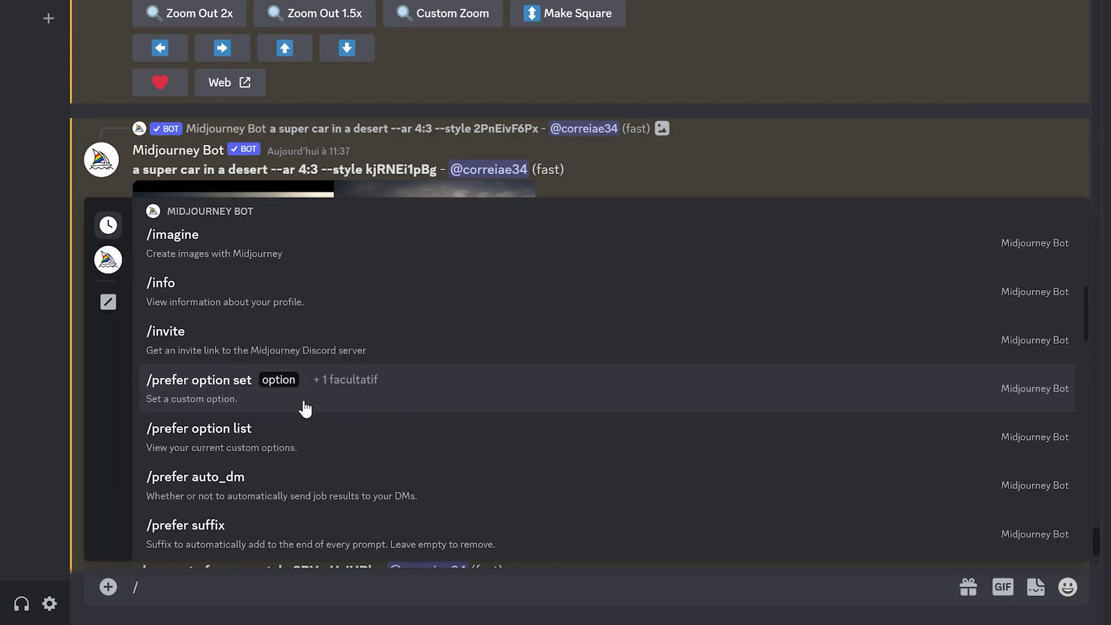
scroll(305, 407, down, 2)
click(184, 524)
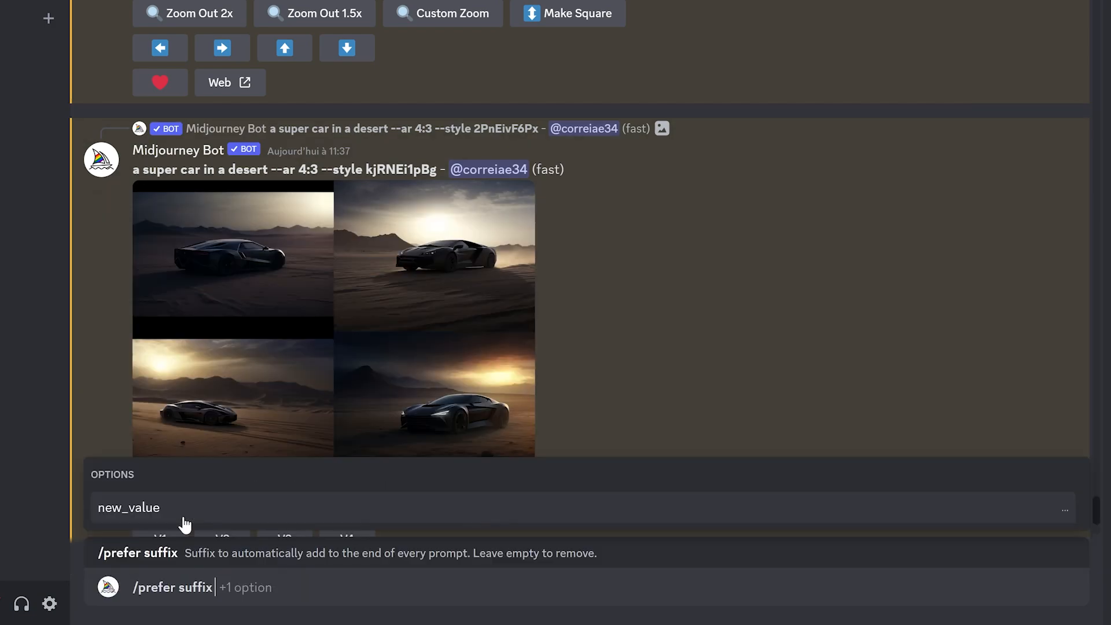
click(129, 512)
text(--style 2PVmUsiUPh)
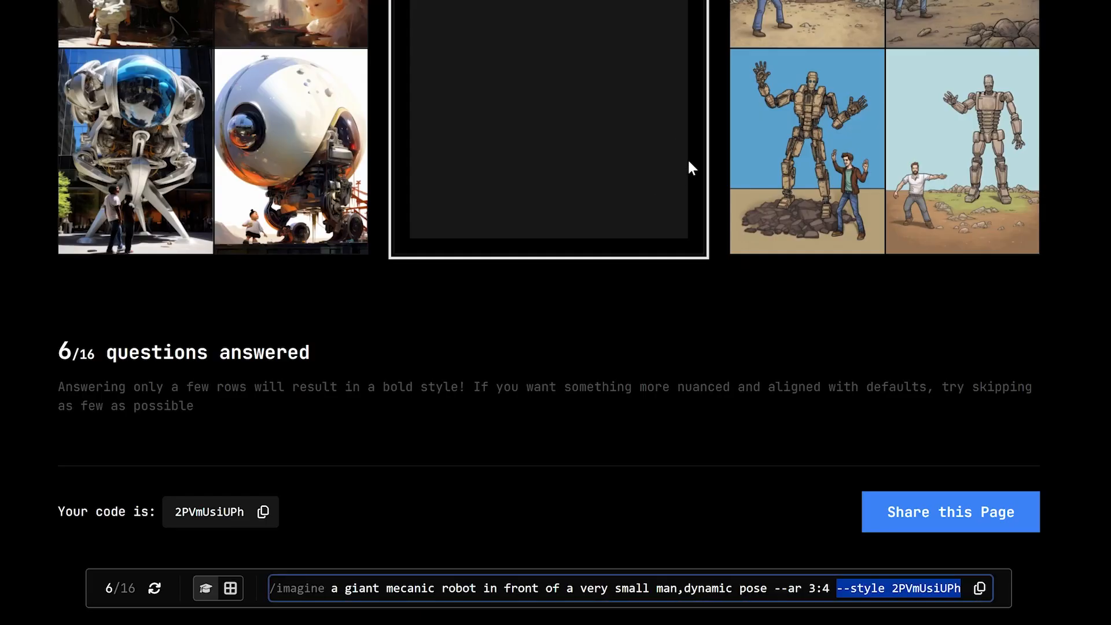
- Select the --style 2PVmUsiUPh parameter at the end of the robot prompt on the style tuner page
scroll(685, 146, up, 5)
scroll(685, 148, down, 5)
click(963, 593)
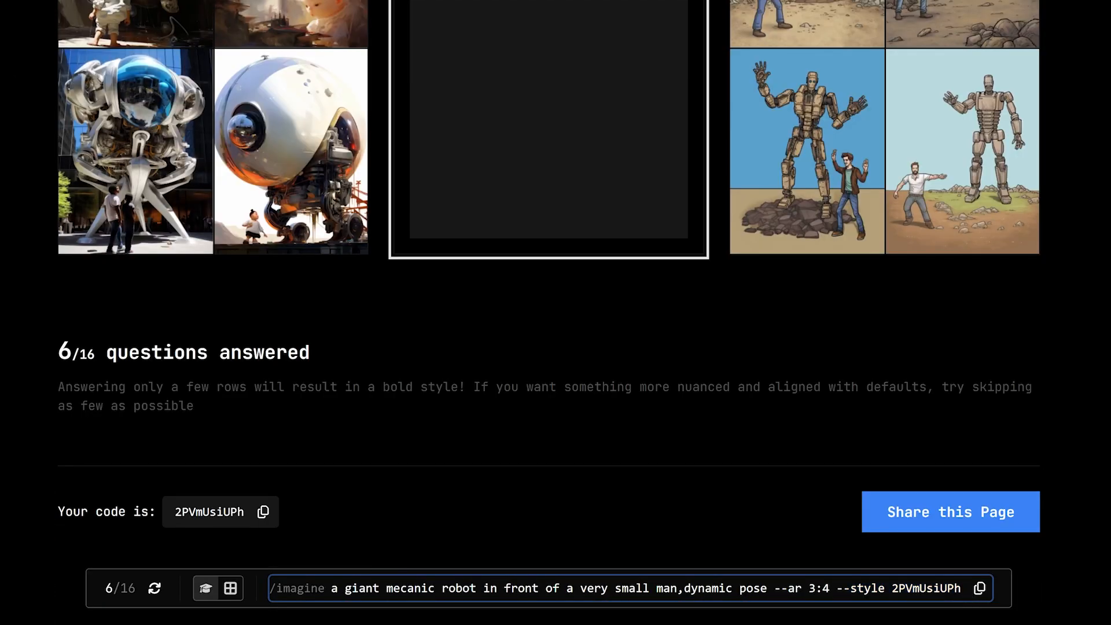
key(shift+Right)
key(shift+Right)
key(shift+Right)
key(shift+Right)
key(shift+Right)
key(shift+Right)
key(shift+Right)
key(shift+Right)
key(shift+Right)
key(shift+Right)
key(shift+Right)
key(shift+Right)
key(shift+Right)
key(shift+Right)
key(shift+Right)
key(shift+Right)
key(shift+Right)
key(shift+Right)
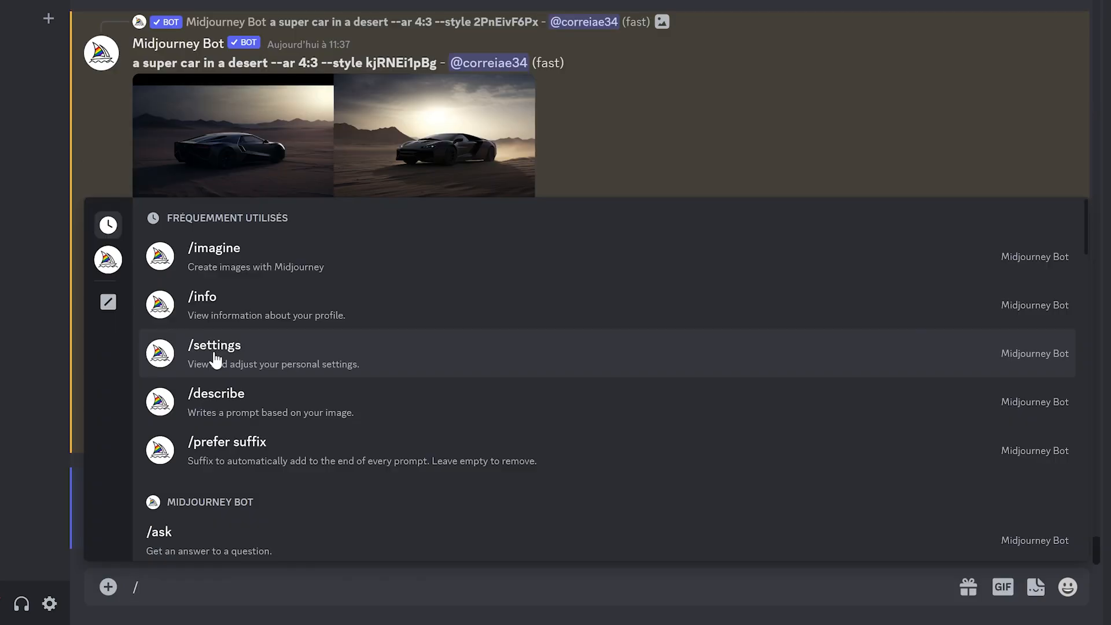
- Display the Midjourney settings and highlight the current suffix value
click(215, 358)
key(Return)
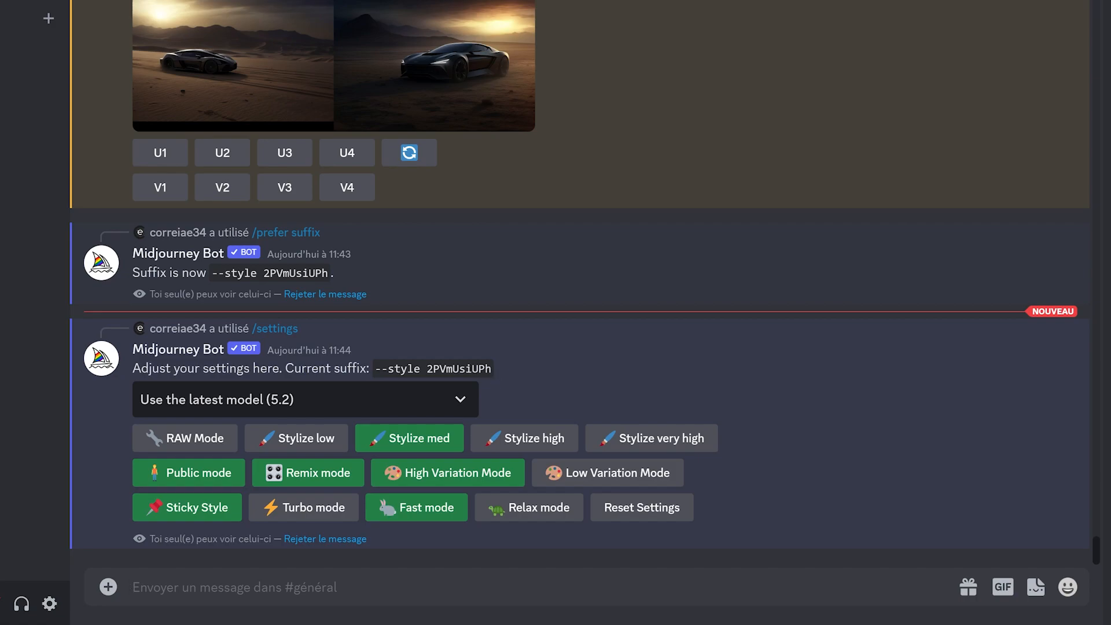
drag(491, 370, 375, 370)
click(186, 519)
- Submit an imagine prompt reading "a cute cat" and highlight the style parameter in the resulting message
text(/)
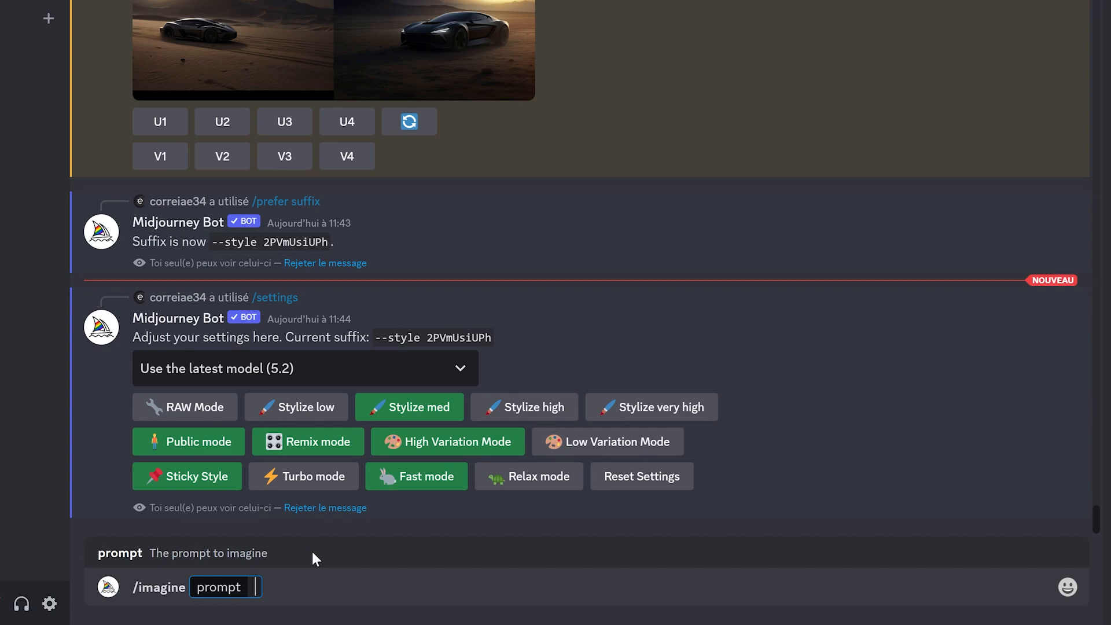
text(a cute cat)
key(Return)
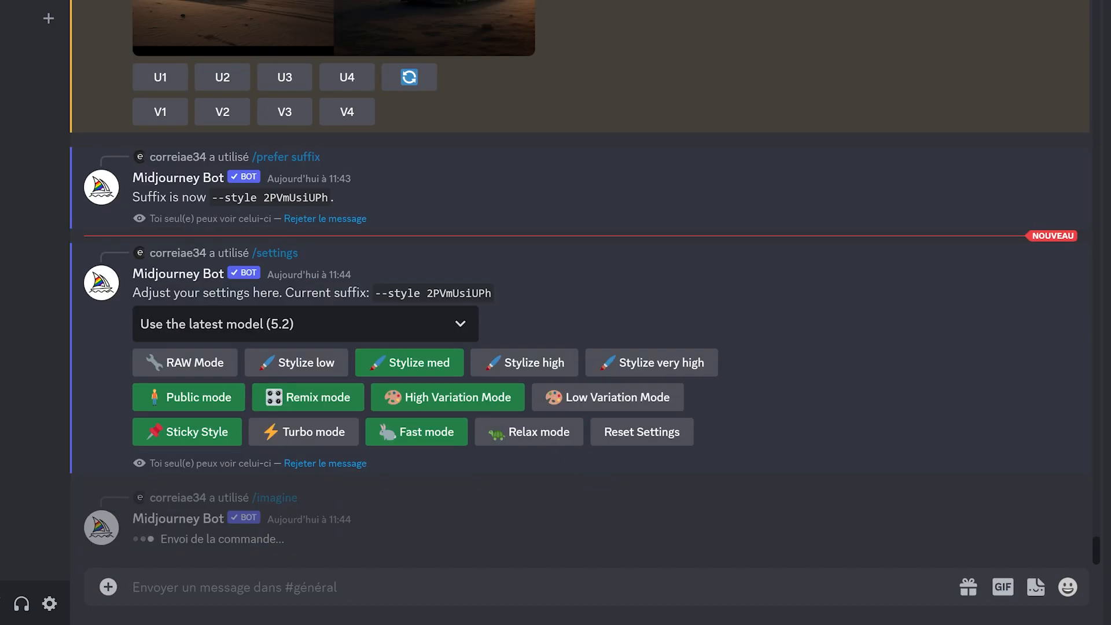
drag(196, 537, 305, 537)
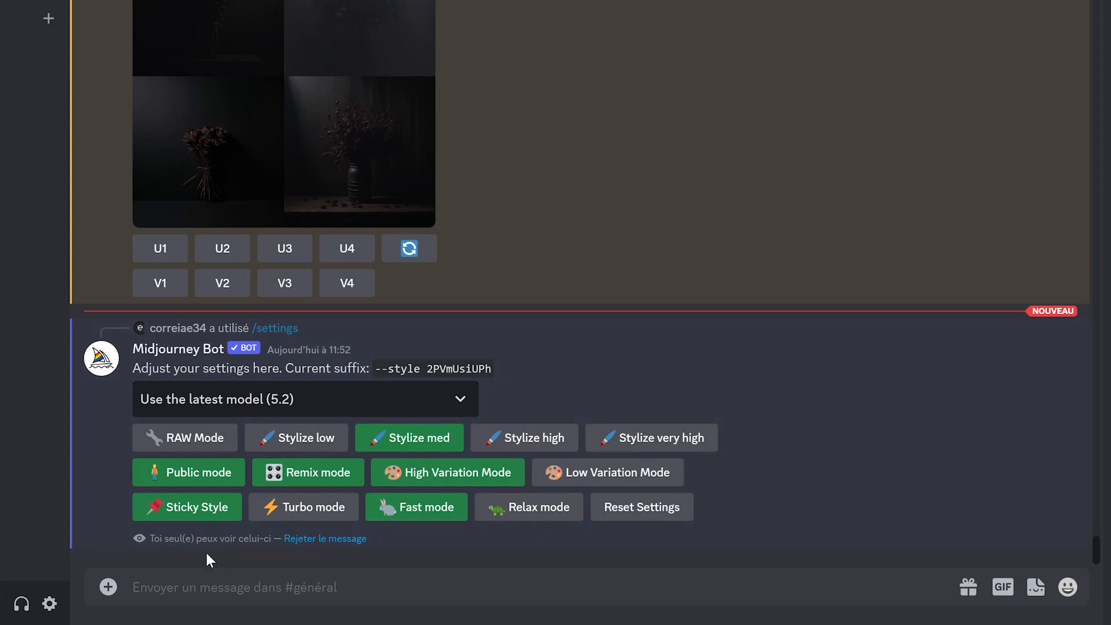
- Turn off Sticky Style in the settings and begin a prefer option set command with the option named dark
click(173, 512)
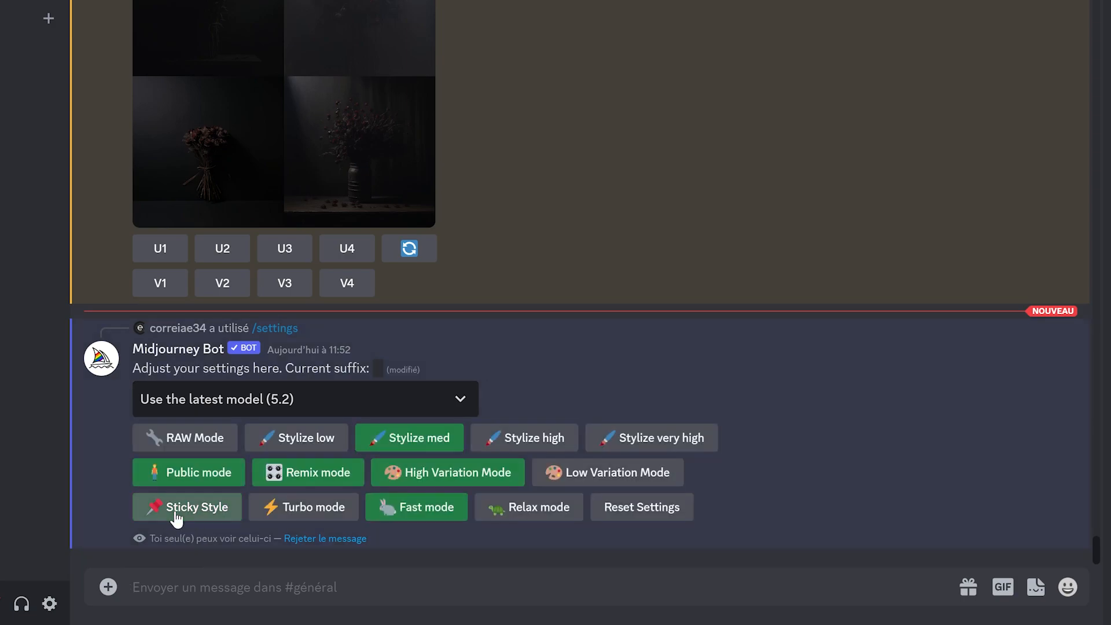
text(/)
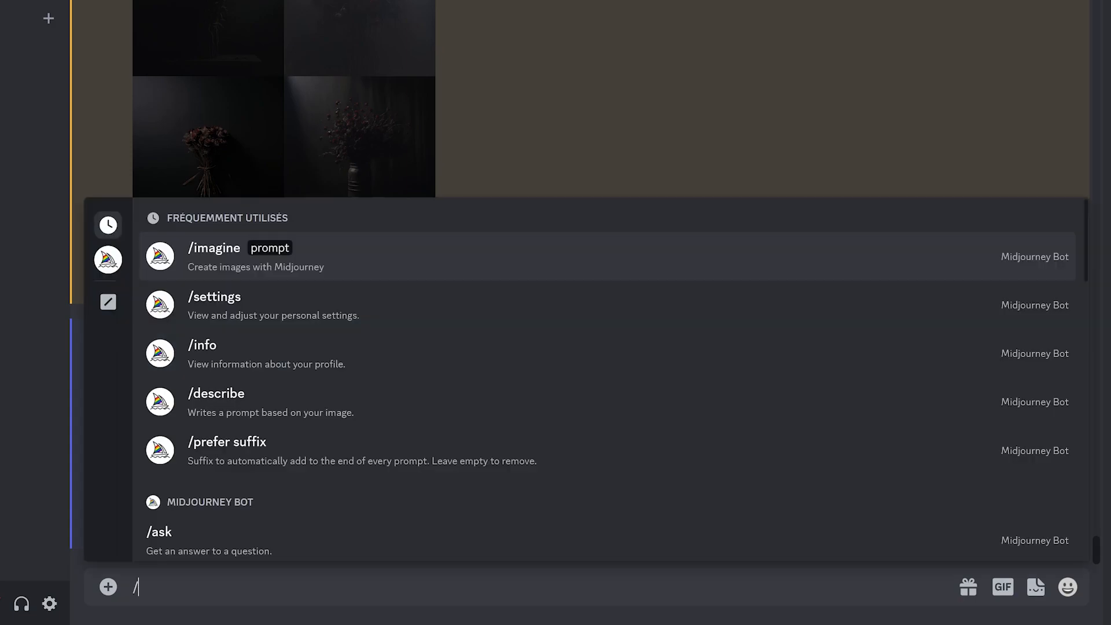
scroll(315, 476, down, 8)
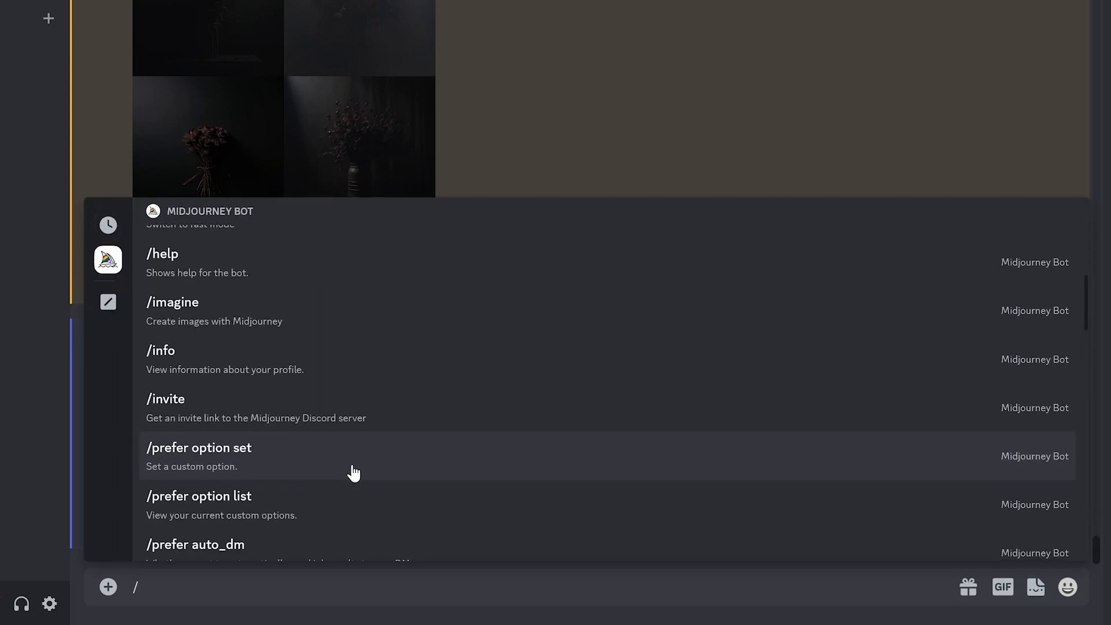
click(203, 456)
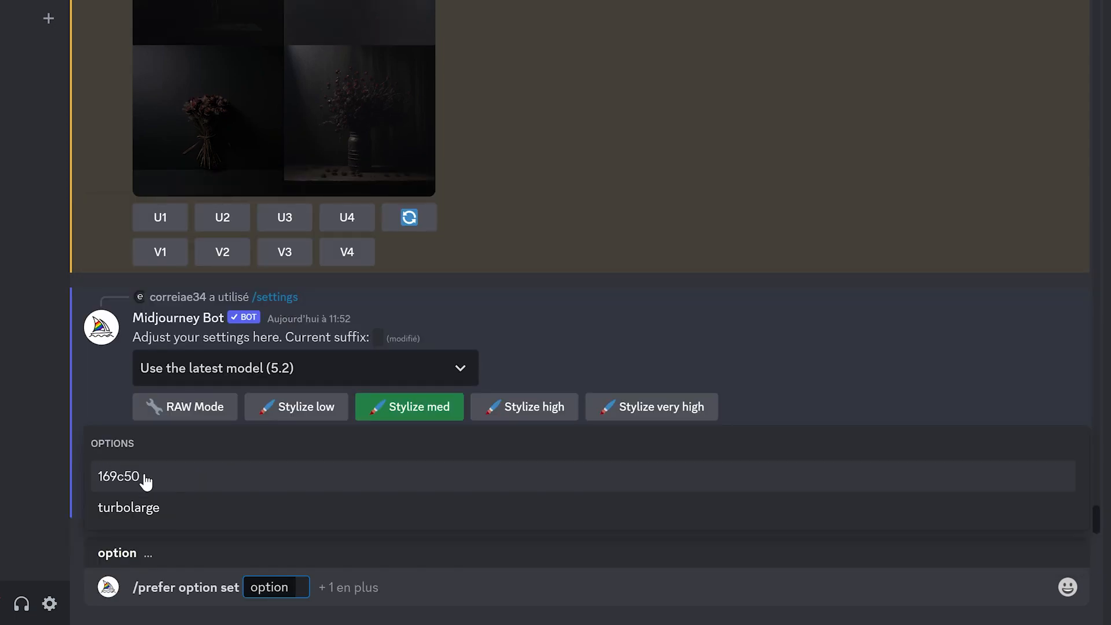
text(da)
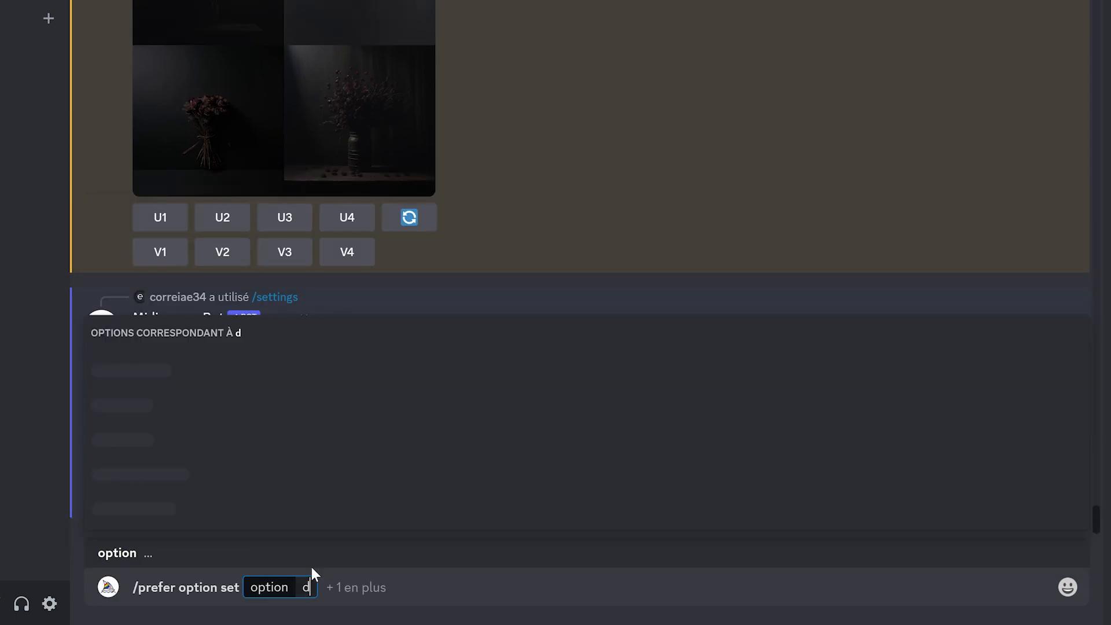
text(rk)
key(Tab)
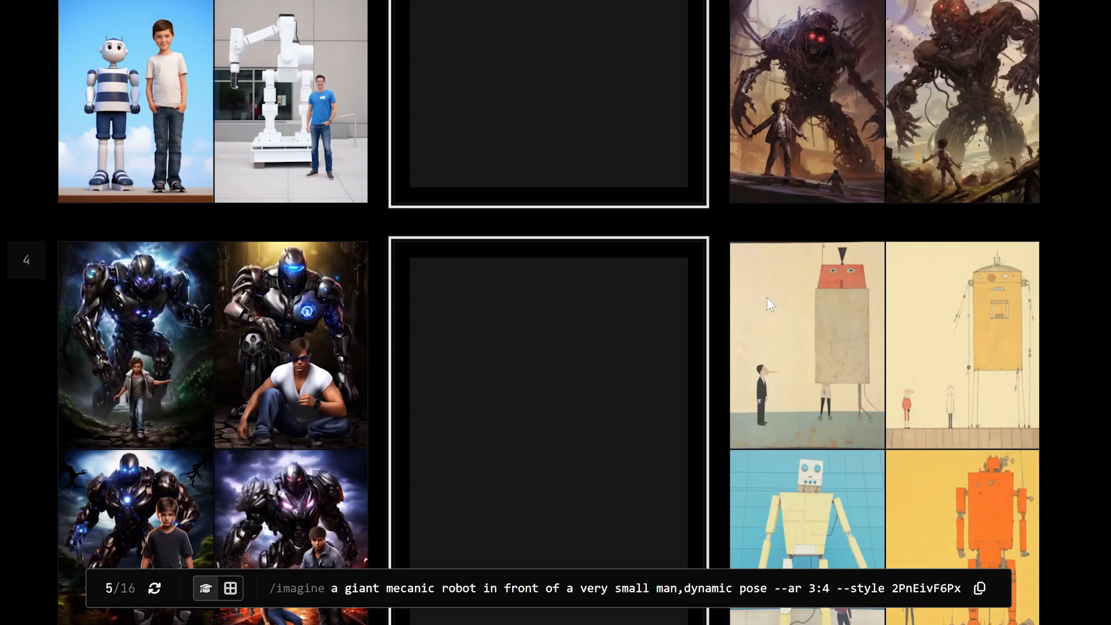
- Copy --style 2PnEivF6Px from the style tuner's prompt and save it as the value of the dark option
drag(960, 589, 837, 588)
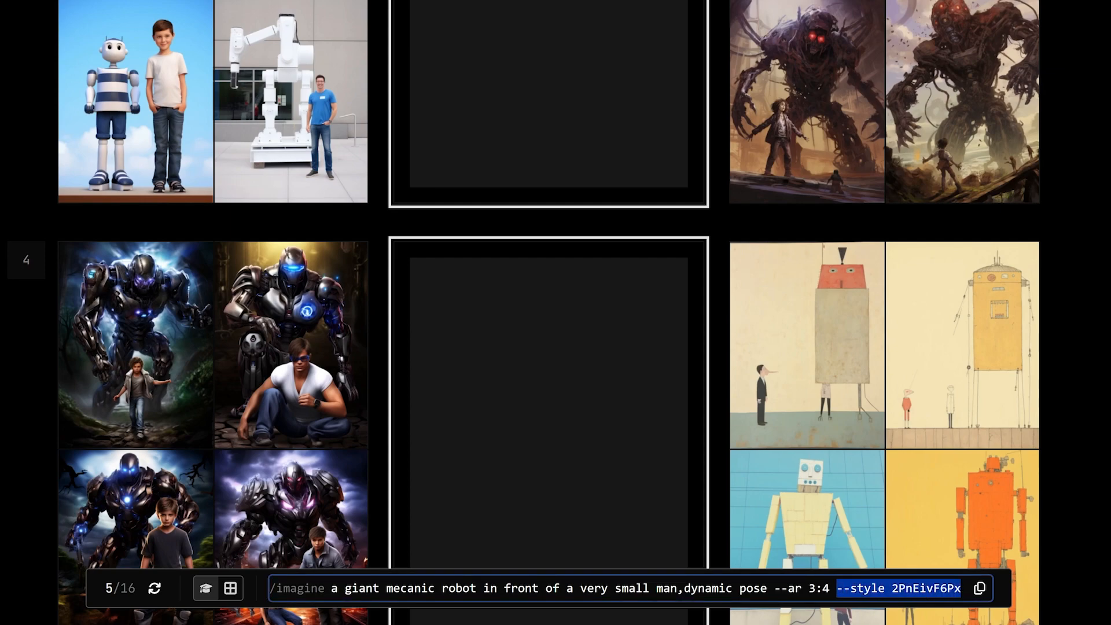
right_click(882, 589)
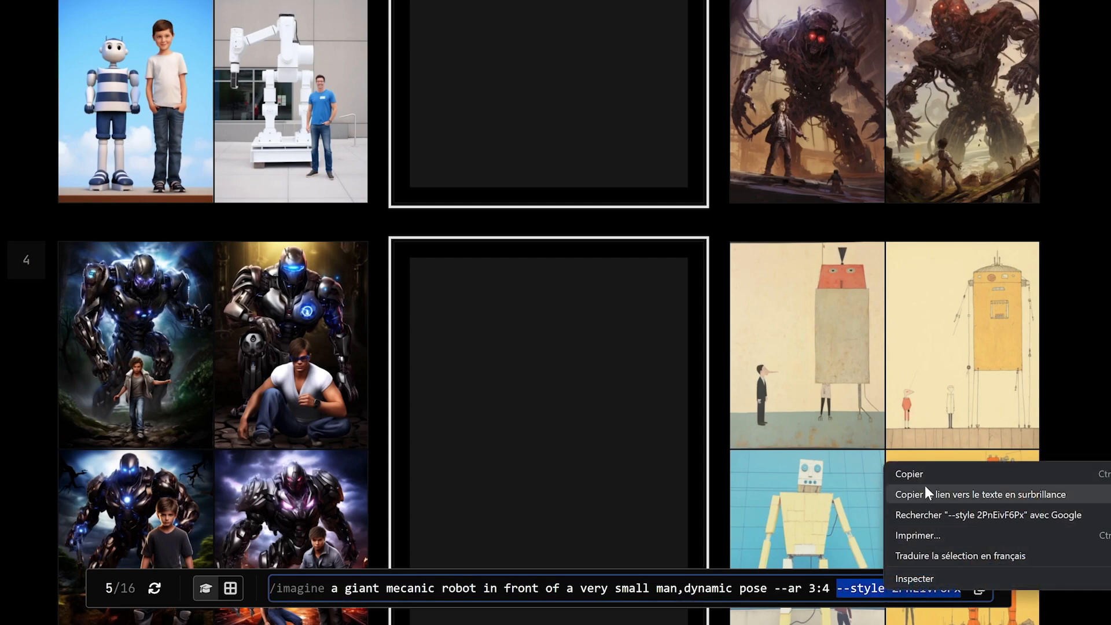
click(925, 473)
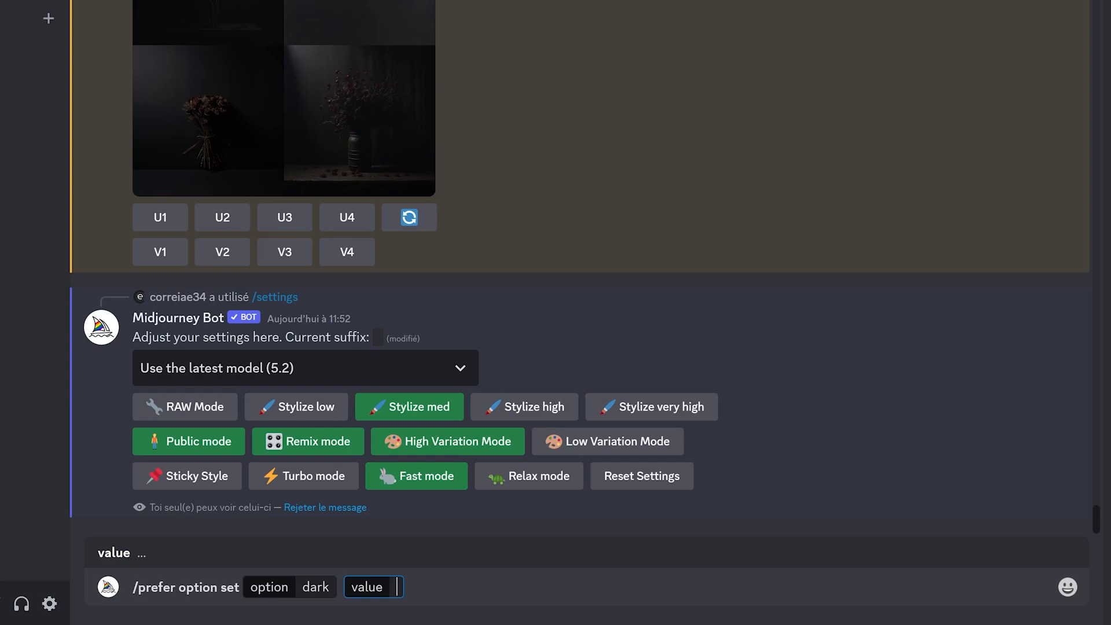
key(ctrl+v)
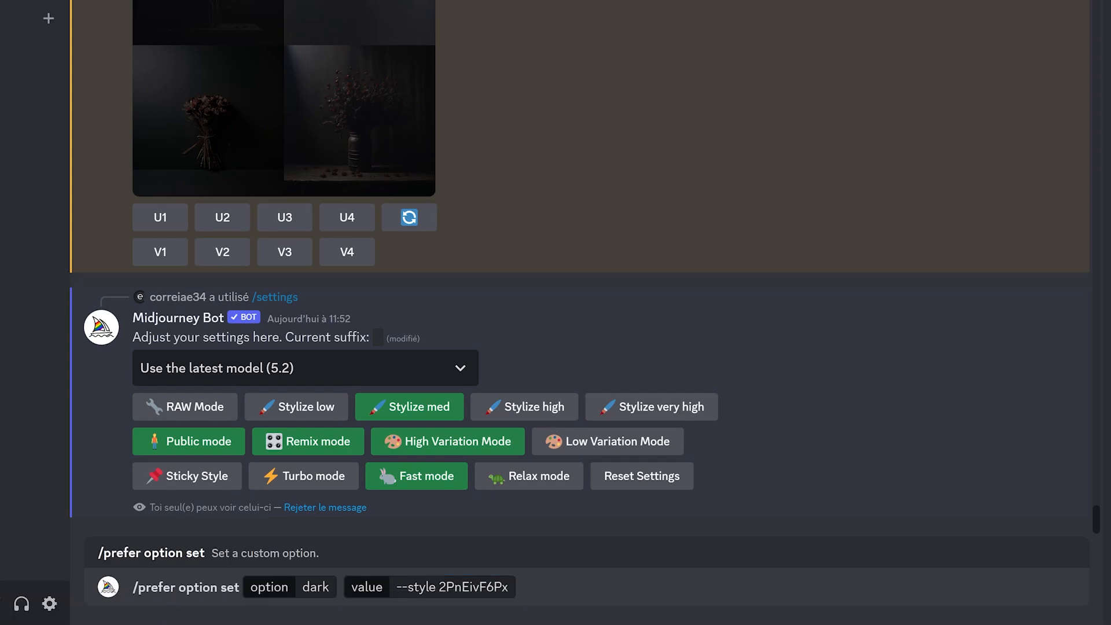
key(Return)
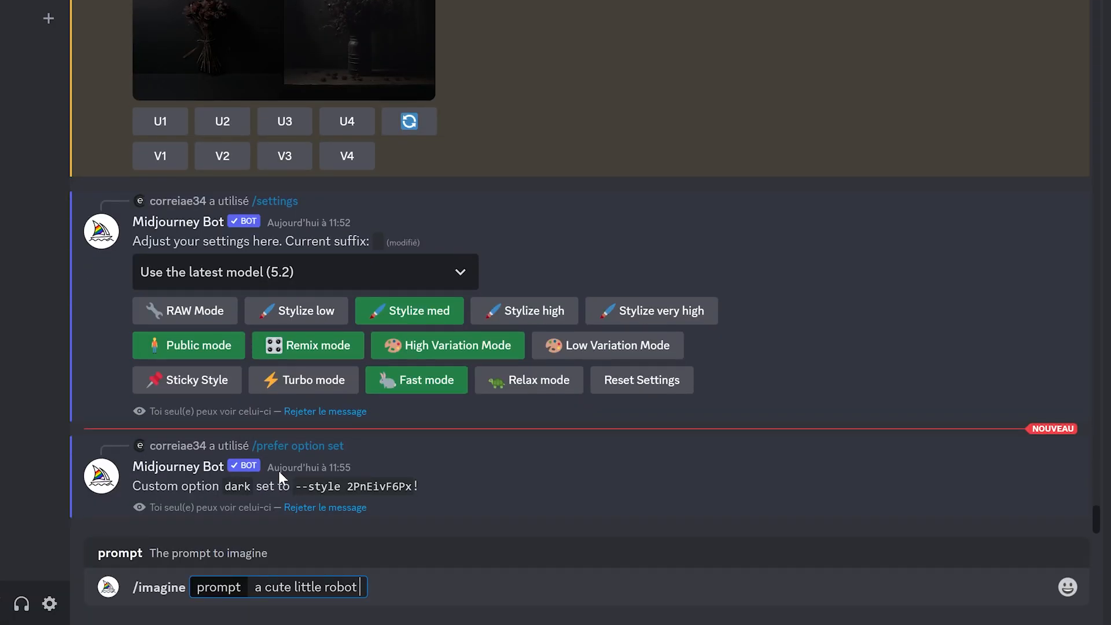
- Submit the imagine prompt "a cute little robot --dark" and highlight the style parameter in the resulting message
text(--dark)
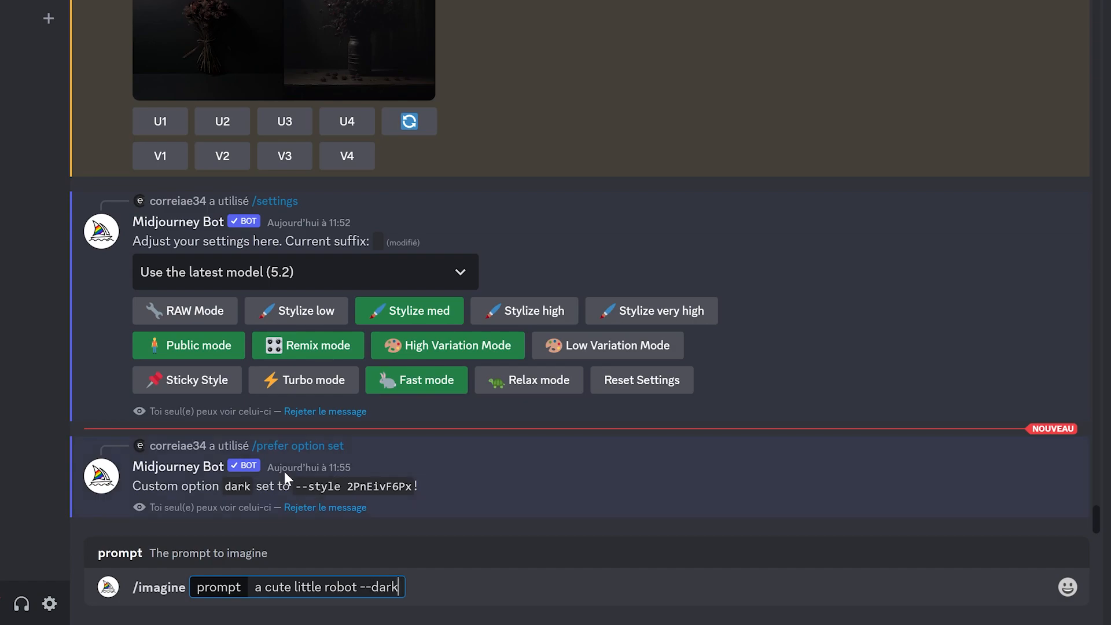
key(Return)
drag(361, 538, 243, 537)
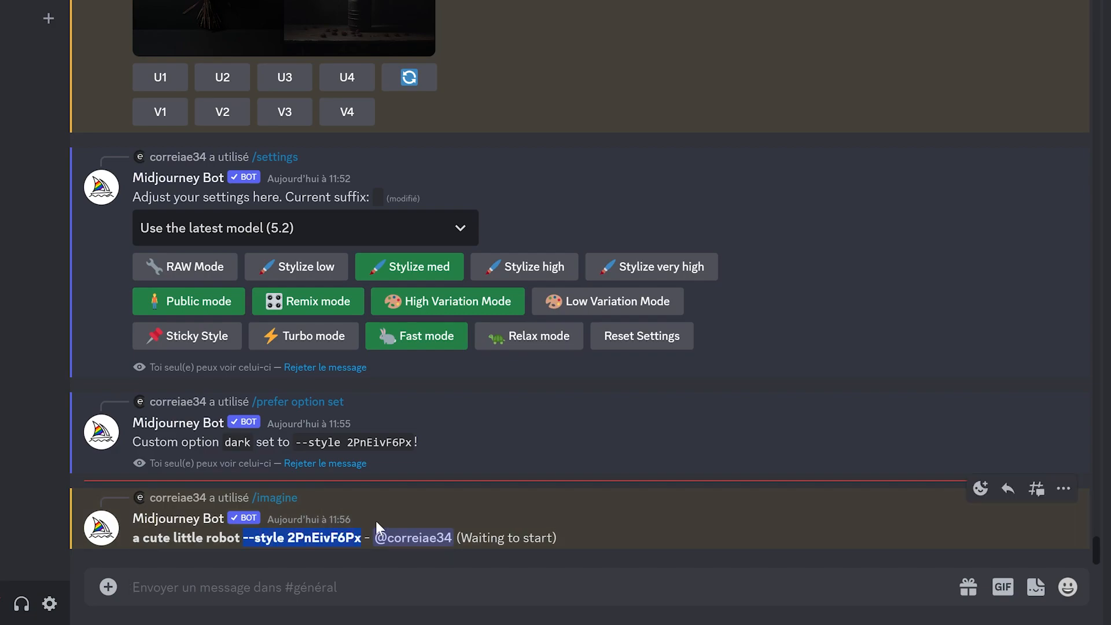
- List the saved custom options, highlighting the dark entry, and enlarge the generated robot images
text(/)
scroll(341, 423, down, 4)
scroll(350, 426, down, 3)
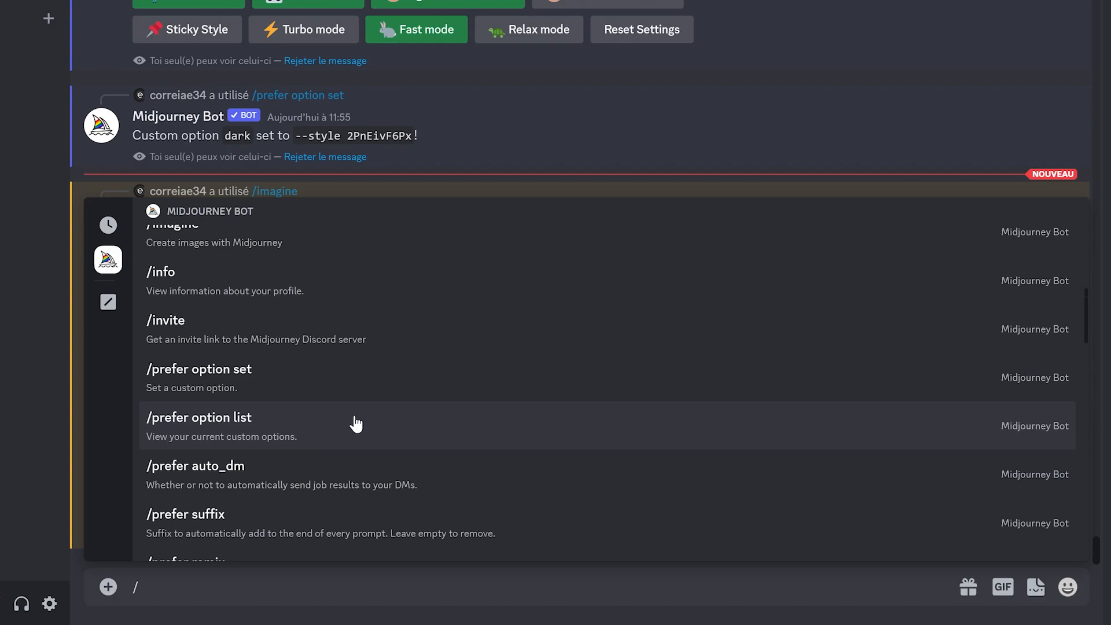
click(208, 428)
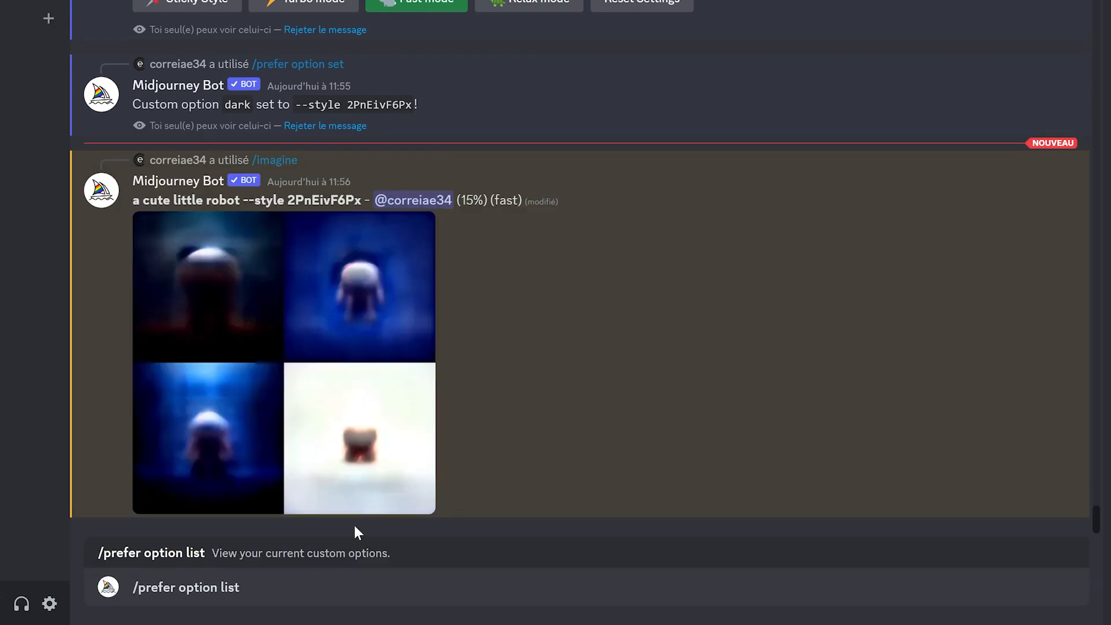
key(Return)
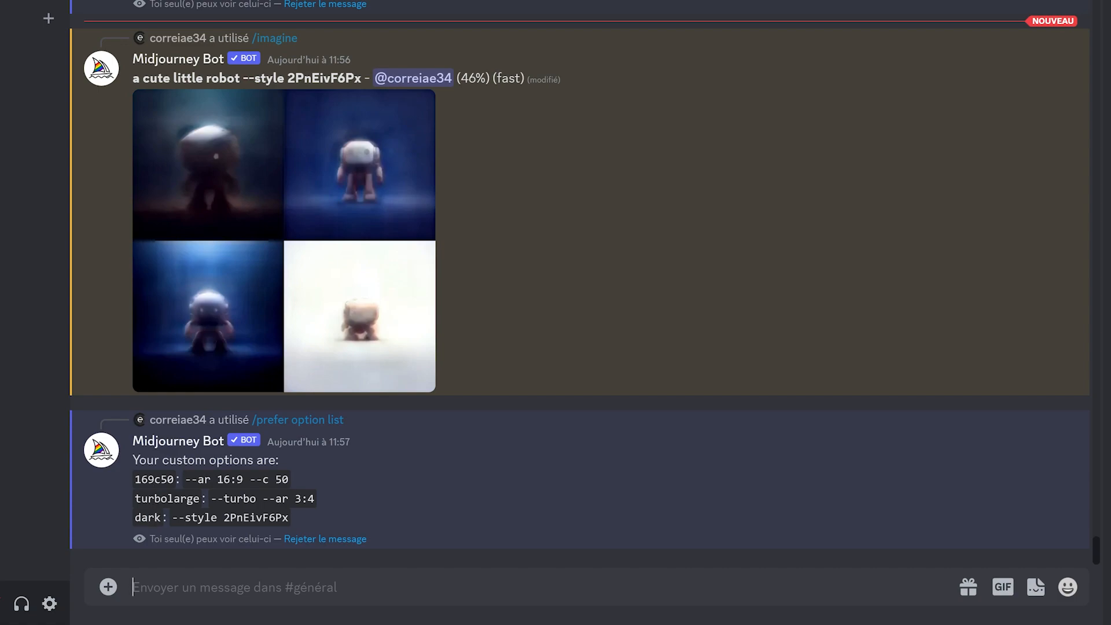
drag(162, 518, 132, 518)
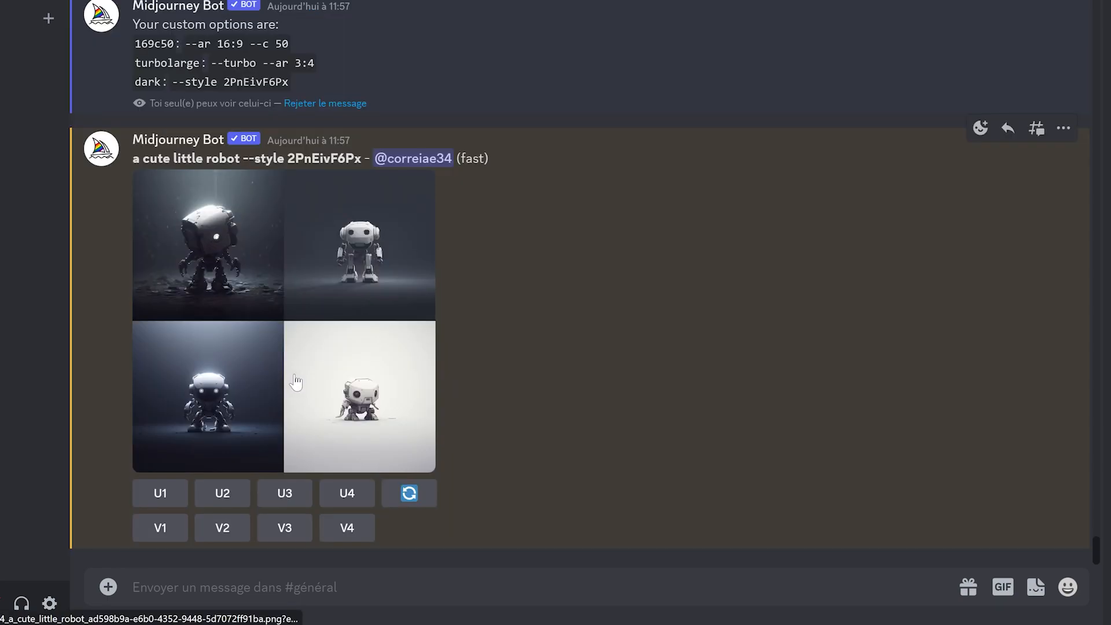
click(226, 269)
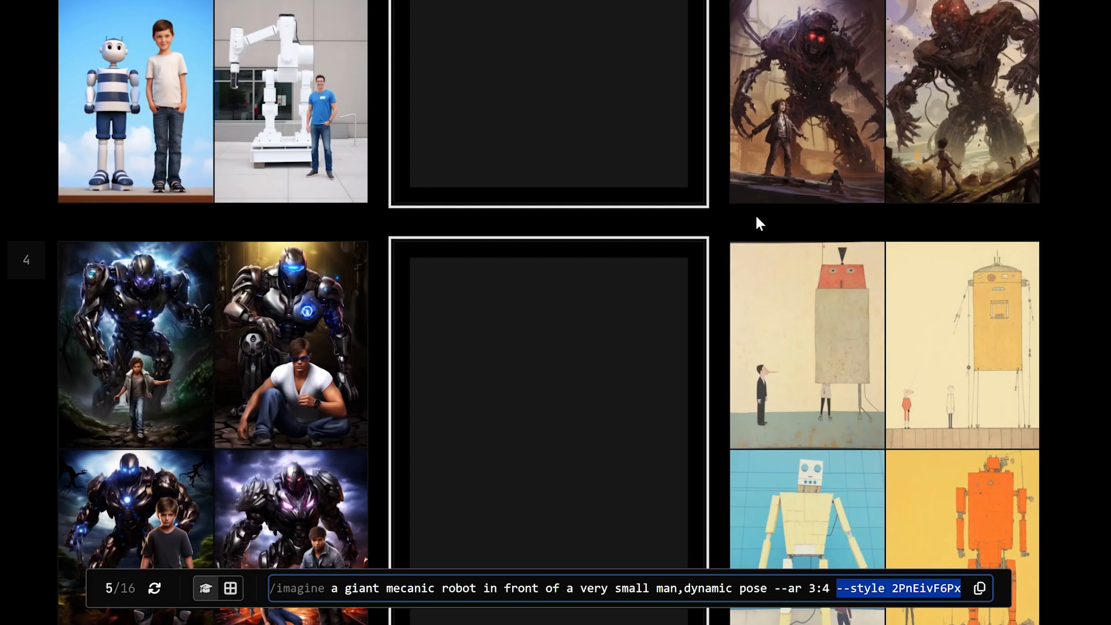
- Examine the style tuner rows and the style code produced with only one question answered
scroll(758, 223, down, 8)
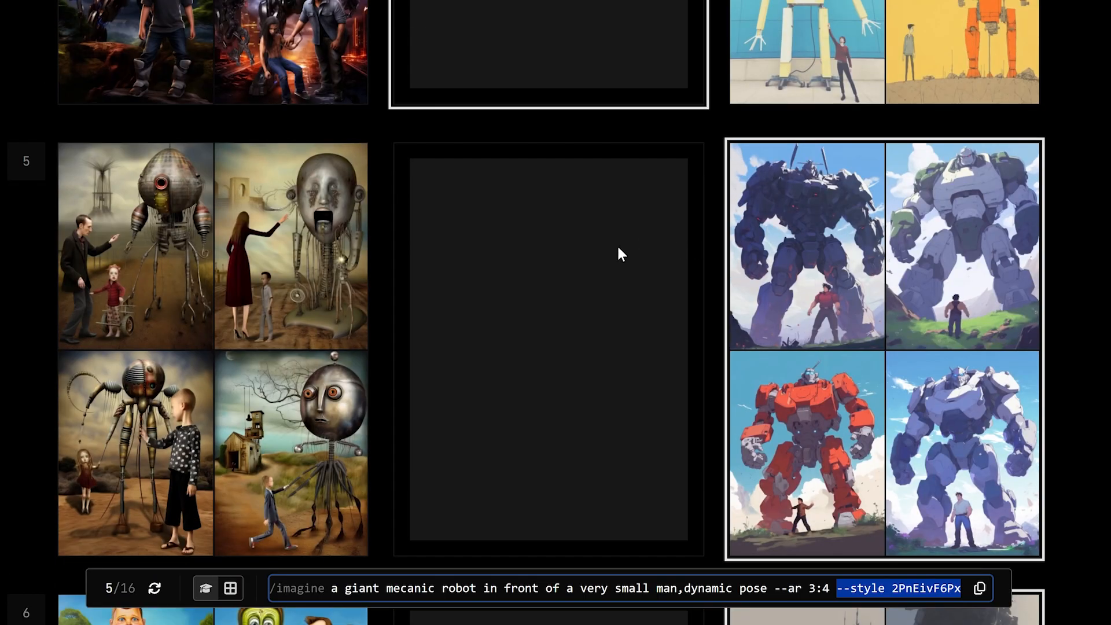
scroll(564, 269, down, 20)
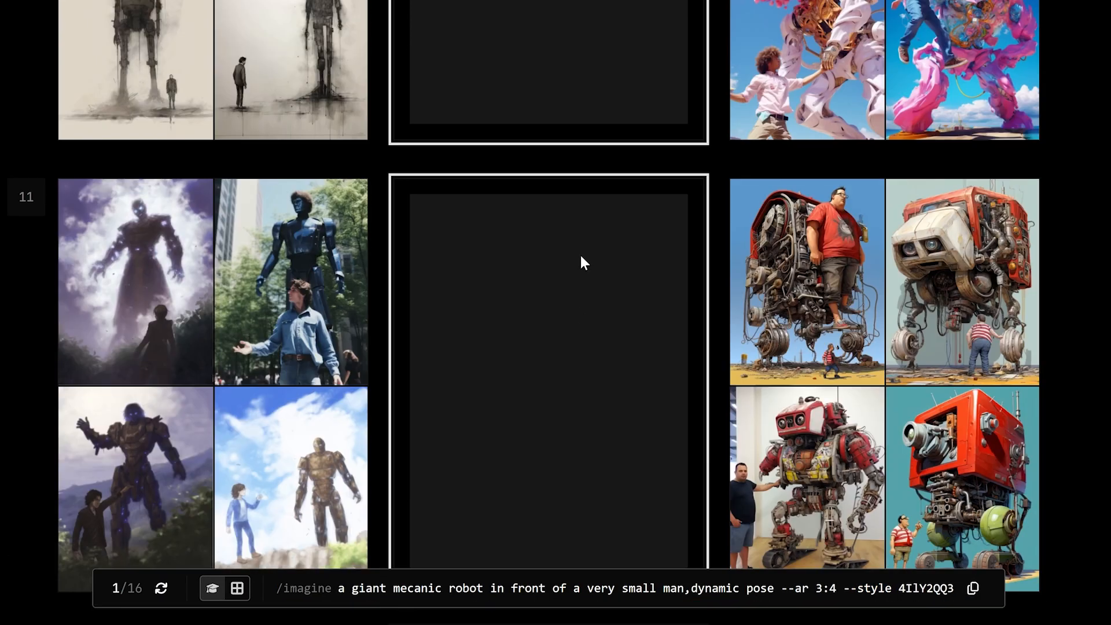
scroll(580, 256, down, 20)
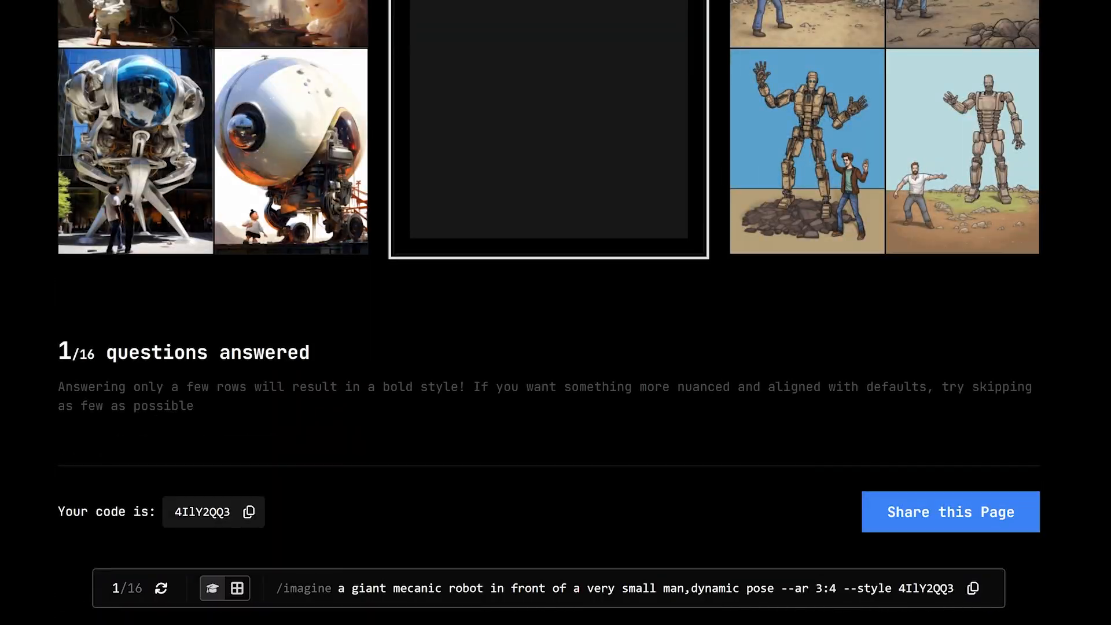
- Make row 4 the only answered question in the style tuner by choosing its flat illustrated robots
scroll(555, 313, up, 20)
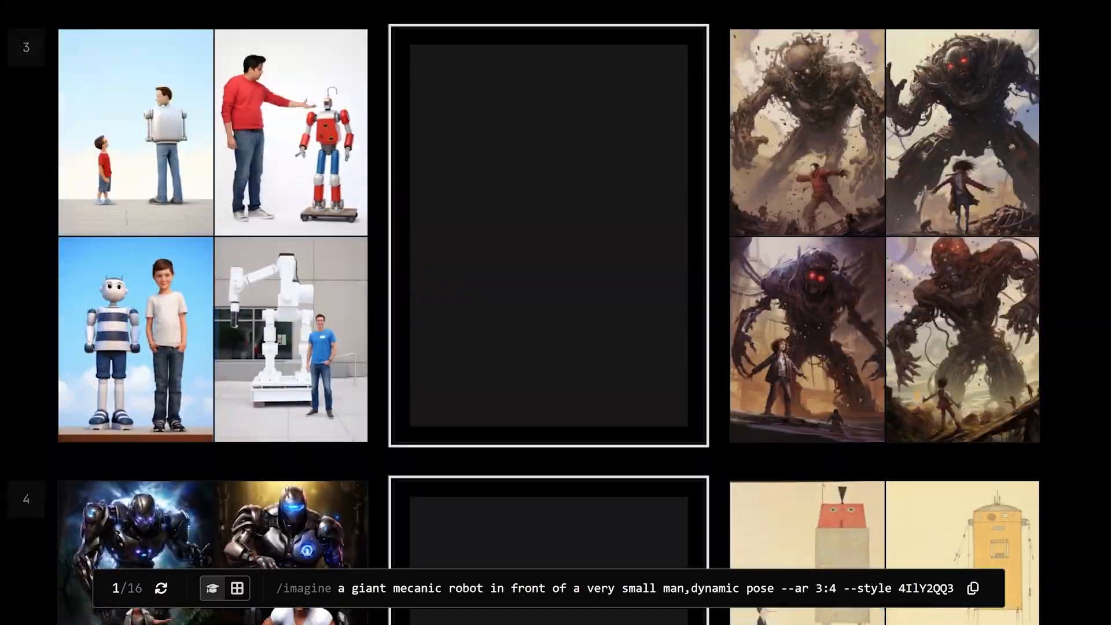
scroll(636, 205, up, 12)
scroll(636, 205, down, 12)
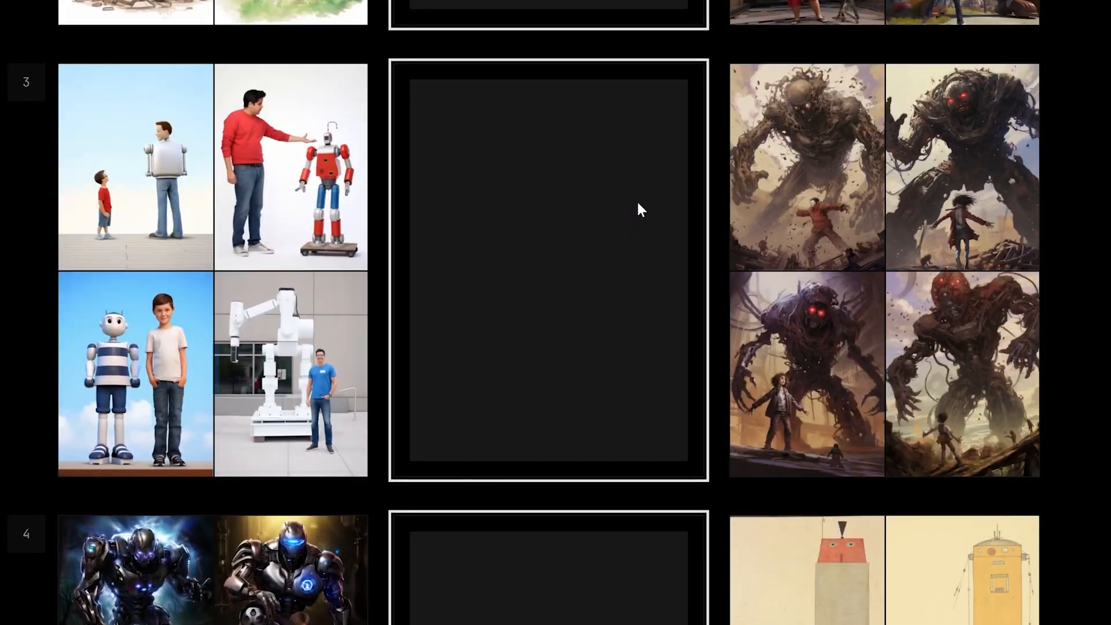
scroll(638, 204, down, 9)
mouse_move(892, 141)
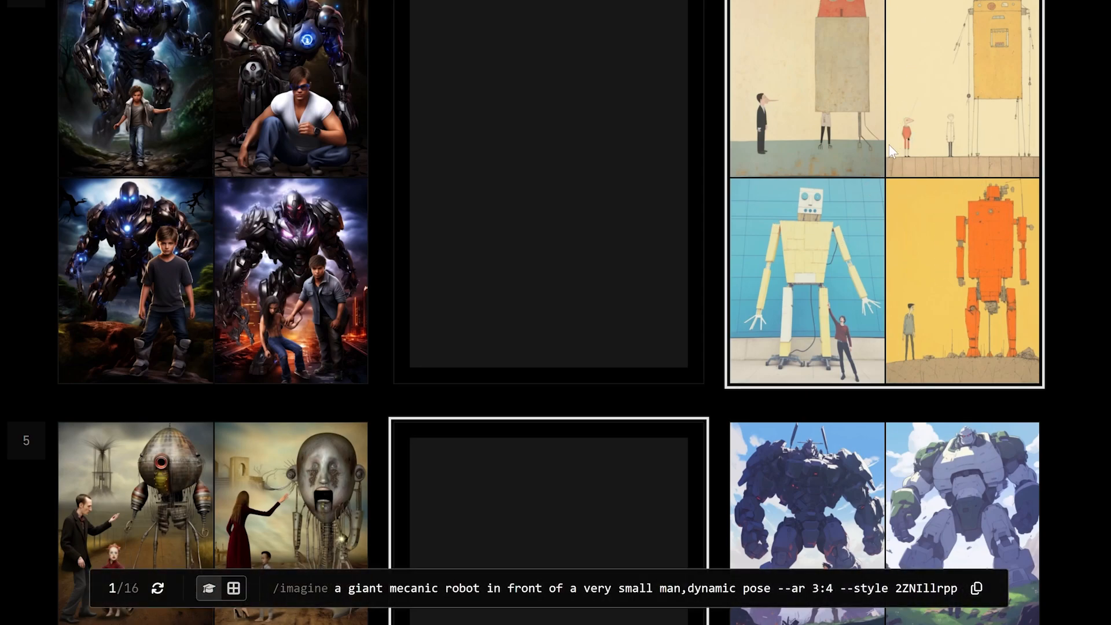
- Look through the remaining style tuner rows and view the enlarged robot images generated in Discord with style 2ZNIllrpp
scroll(1023, 477, down, 10)
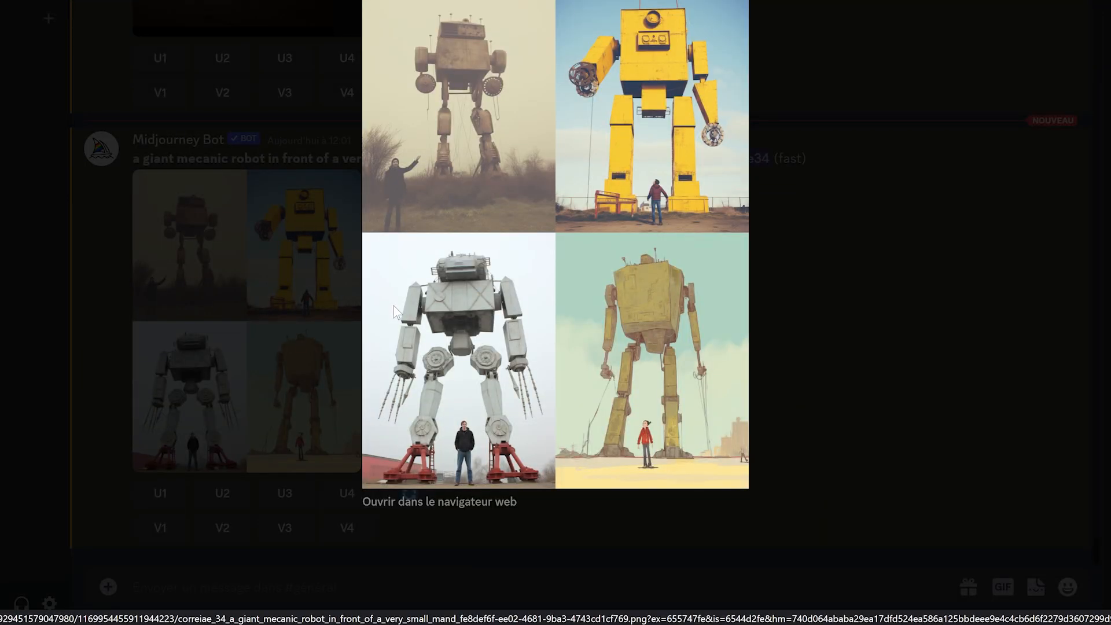
click(255, 289)
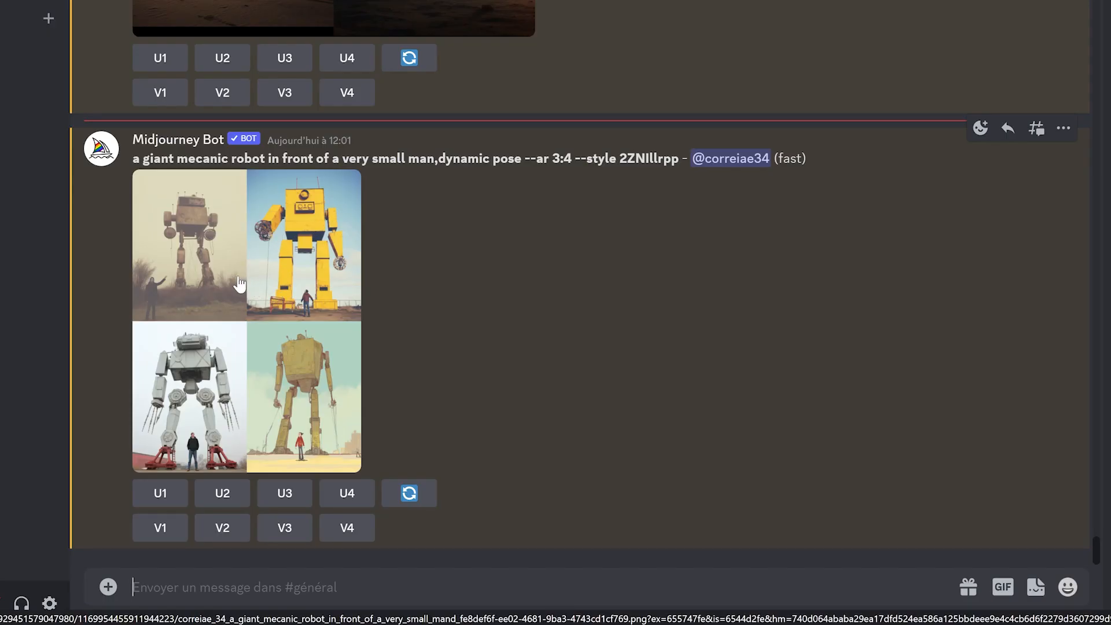
- Submit the imagine prompt "a giant mecanic robot in front of a very small man,dynamic pose --ar 3:4 --style 2PnEivF6Px-2ZNIllrpp" and enlarge the images
key(ctrl+v)
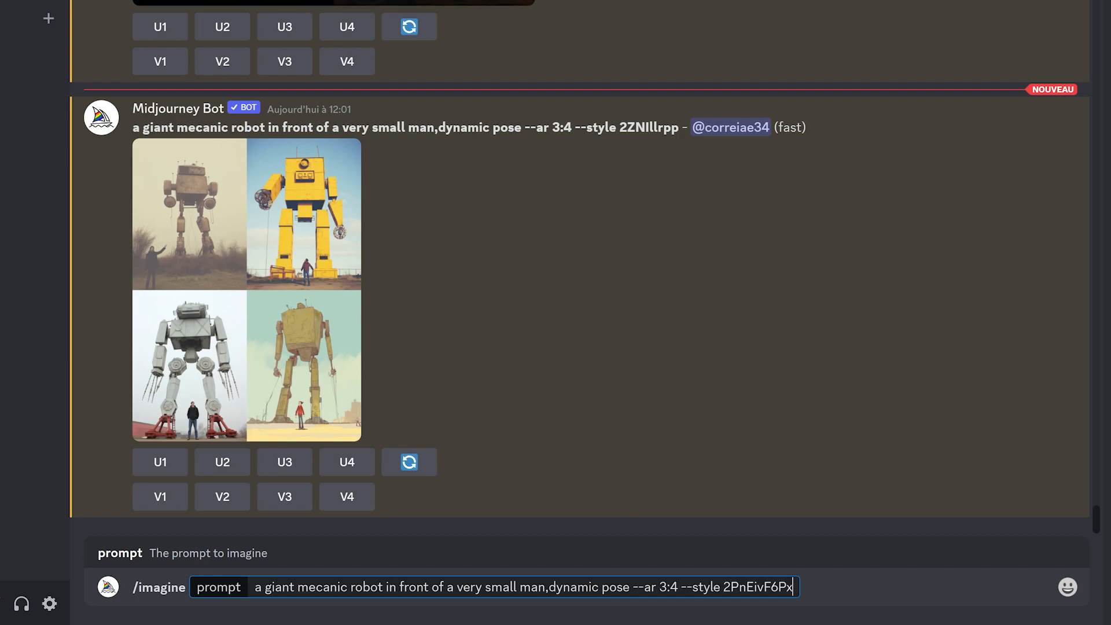
text(-)
drag(678, 128, 619, 128)
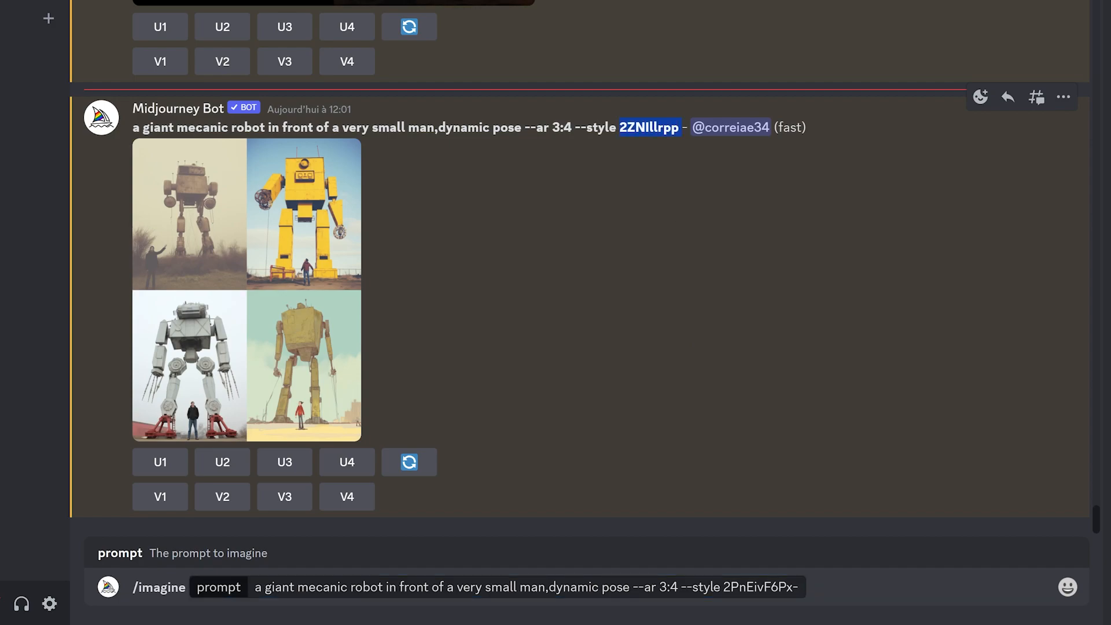
click(798, 586)
key(ctrl+v)
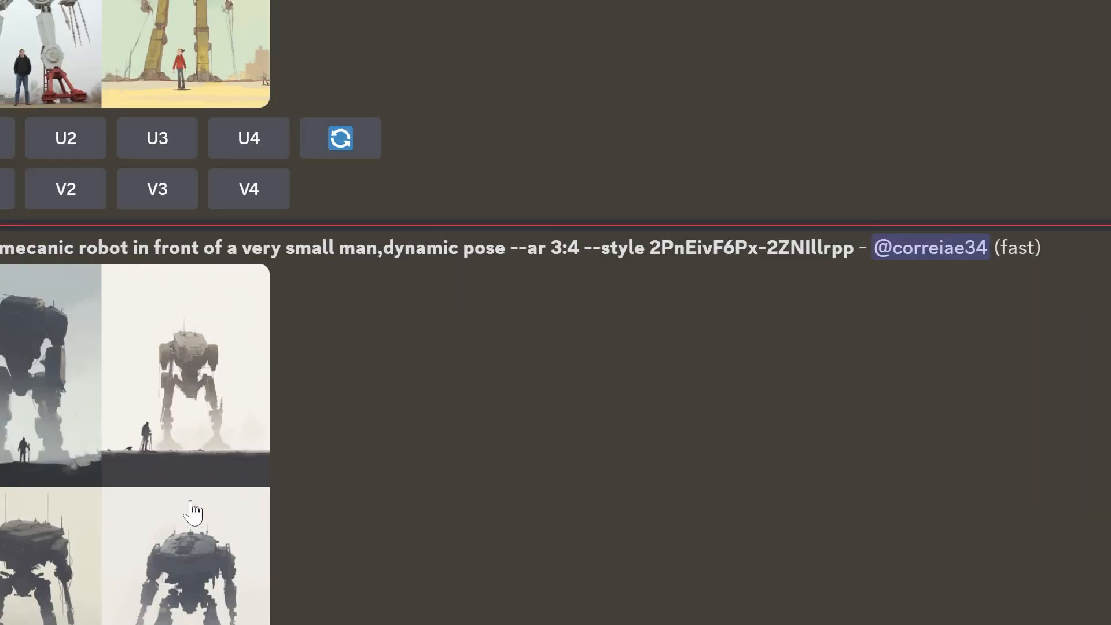
click(191, 496)
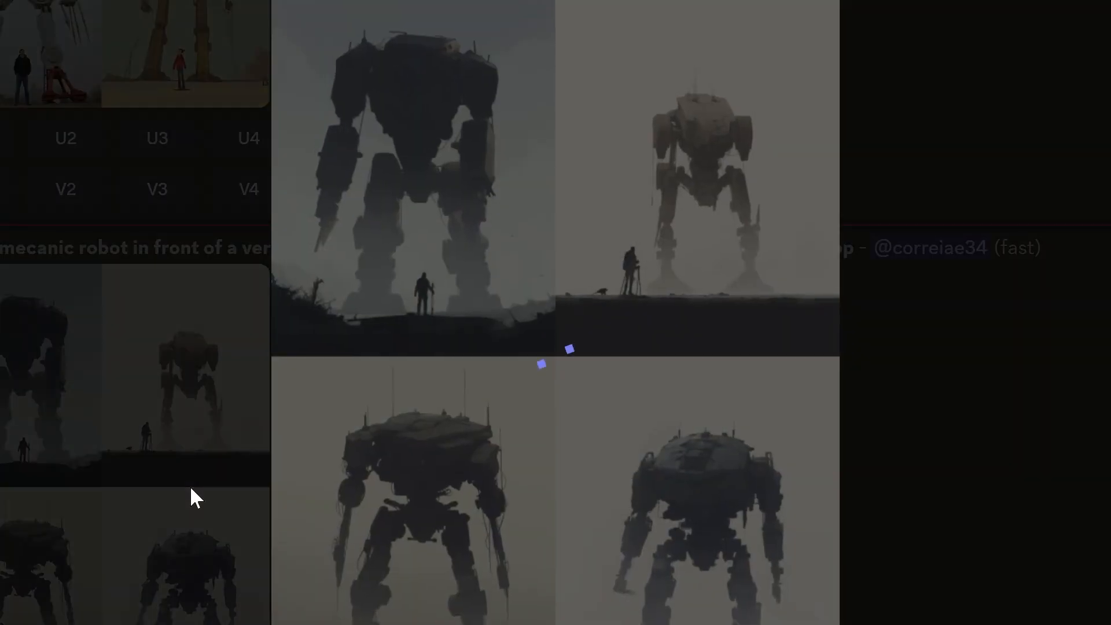